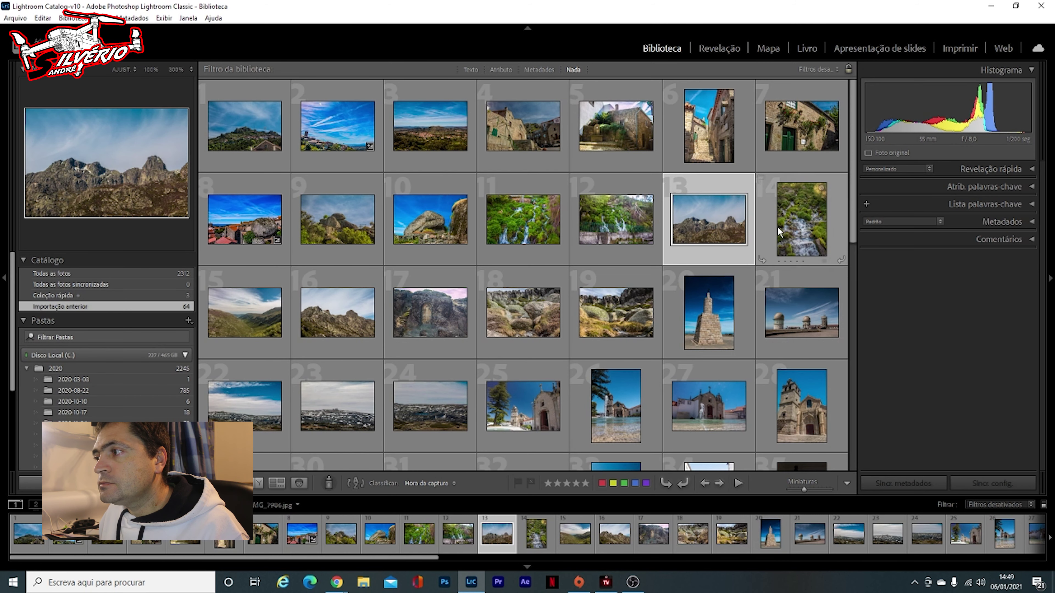
Open photo 13, the mountain-peaks shot, in the Develop module
{"action": "left_click", "coordinate": [722, 46]}
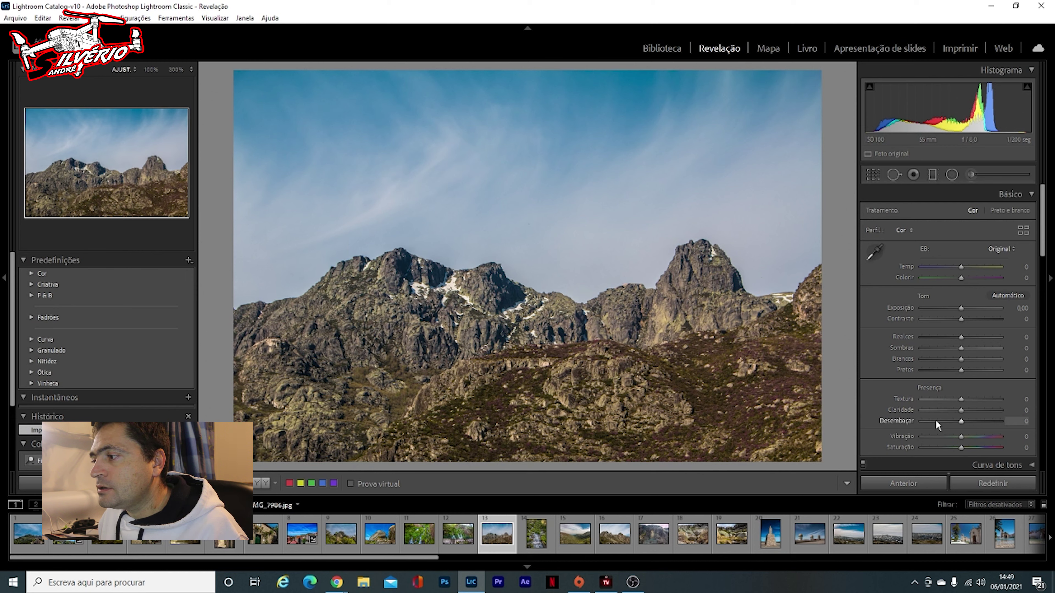
Set Dehaze +47, Texture +25 and Clarity +29, then check the Y|Y before/after view
{"action": "left_click_drag", "start_coordinate": [961, 420], "coordinate": [980, 420]}
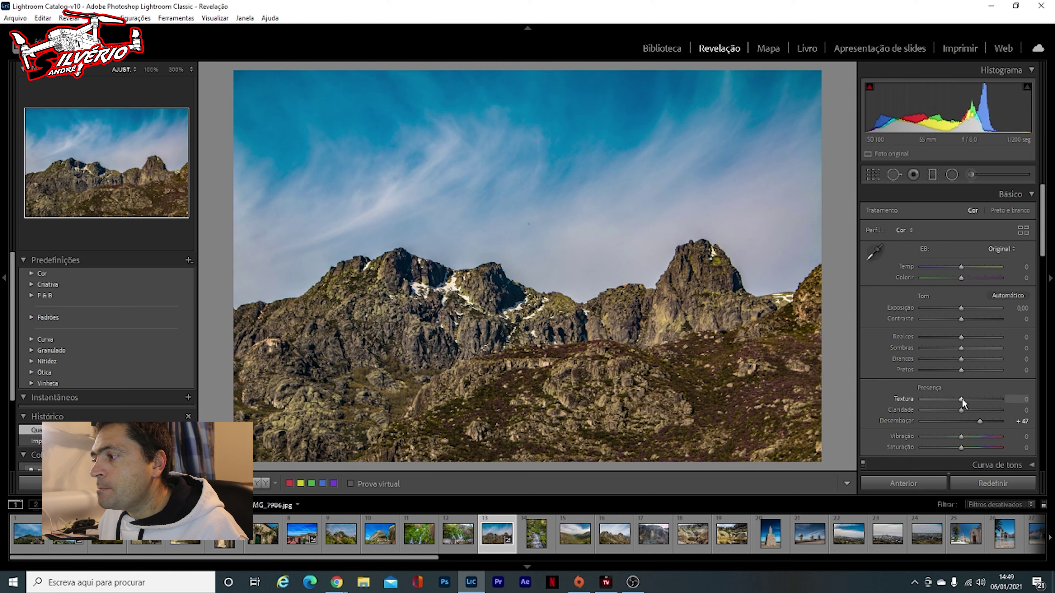
{"action": "mouse_move", "coordinate": [961, 400]}
{"action": "left_mouse_down"}
{"action": "mouse_move", "coordinate": [978, 399]}
{"action": "mouse_move", "coordinate": [968, 397]}
{"action": "mouse_move", "coordinate": [976, 410]}
{"action": "left_mouse_up"}
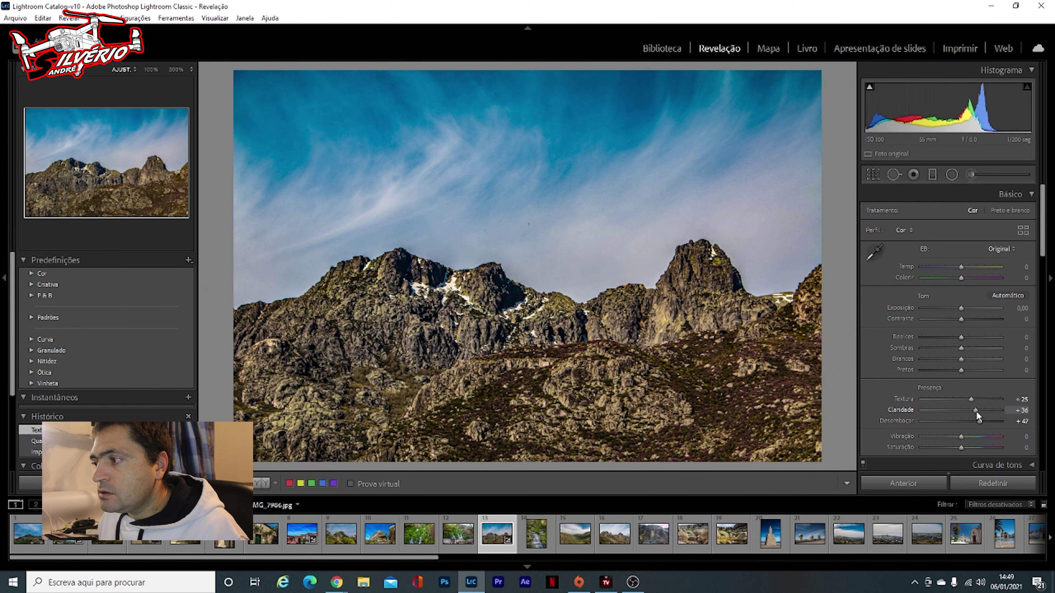
{"action": "left_click_drag", "start_coordinate": [973, 411], "coordinate": [973, 410]}
{"action": "left_click", "coordinate": [265, 484]}
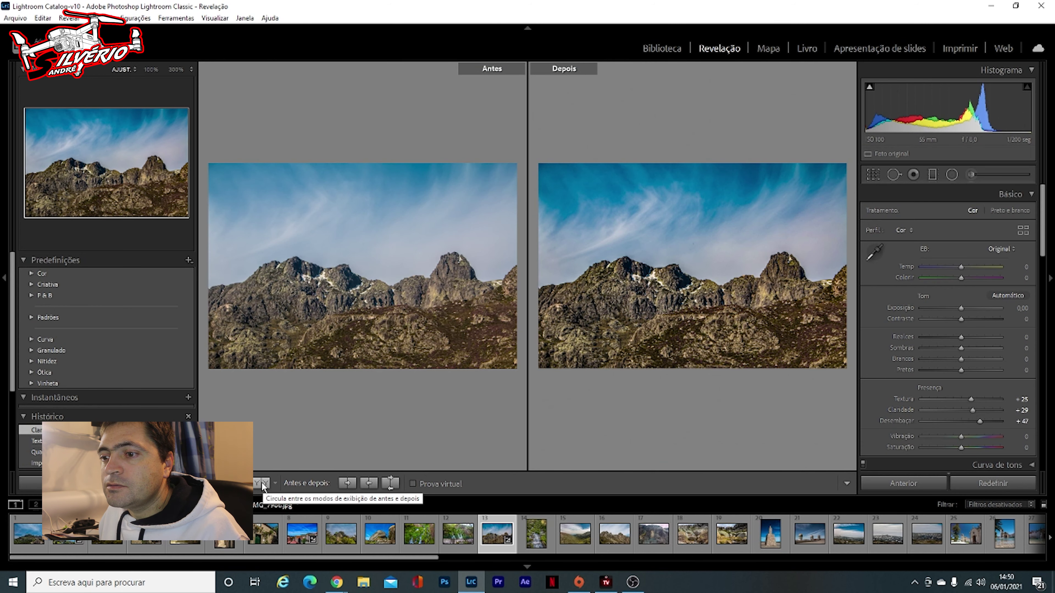
{"action": "key", "text": "y"}
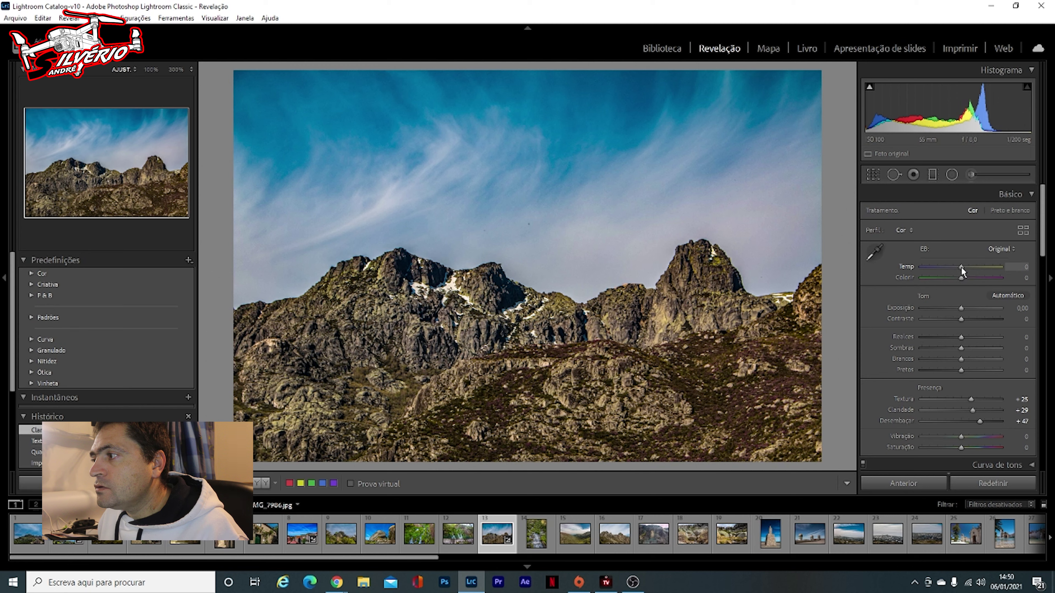
Cool white balance to Temp −19, Tint −7 via a neutral eyedropper sample; nudge exposure to +0.14
{"action": "left_click_drag", "start_coordinate": [959, 271], "coordinate": [957, 271]}
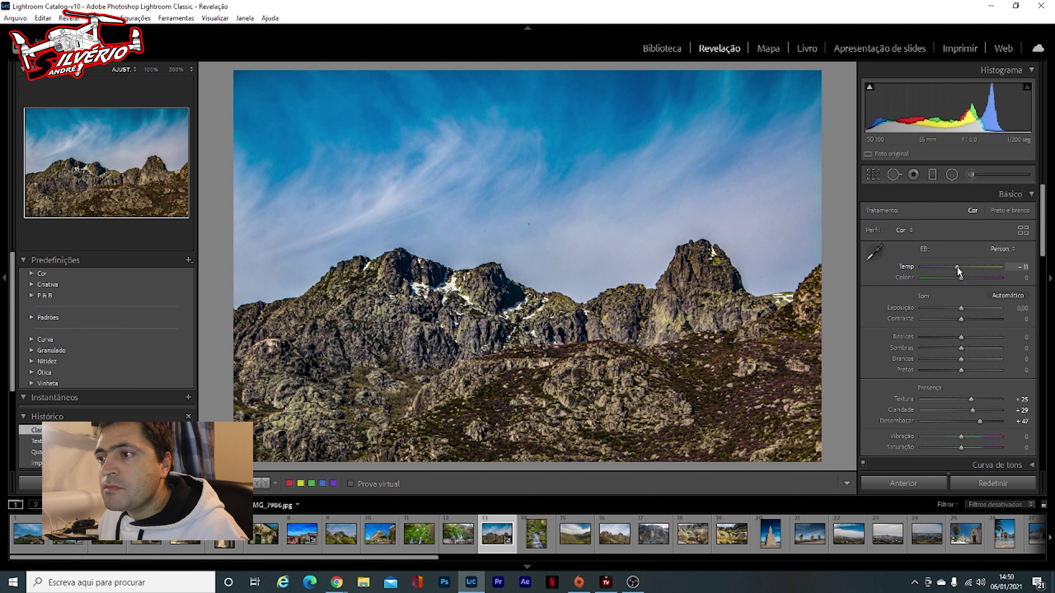
{"action": "left_click_drag", "start_coordinate": [956, 270], "coordinate": [956, 271]}
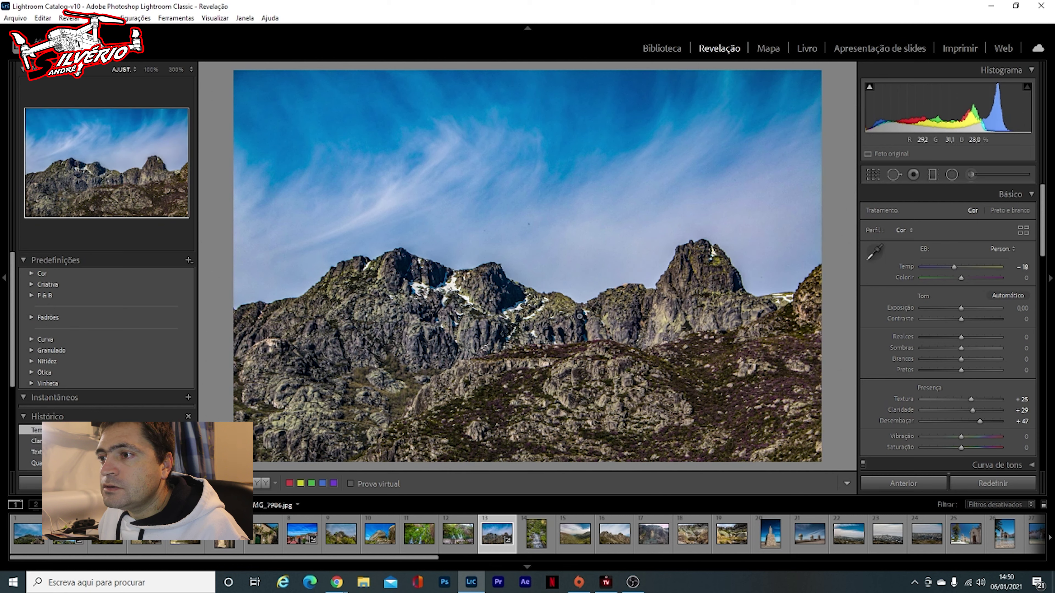
{"action": "left_click", "coordinate": [875, 252]}
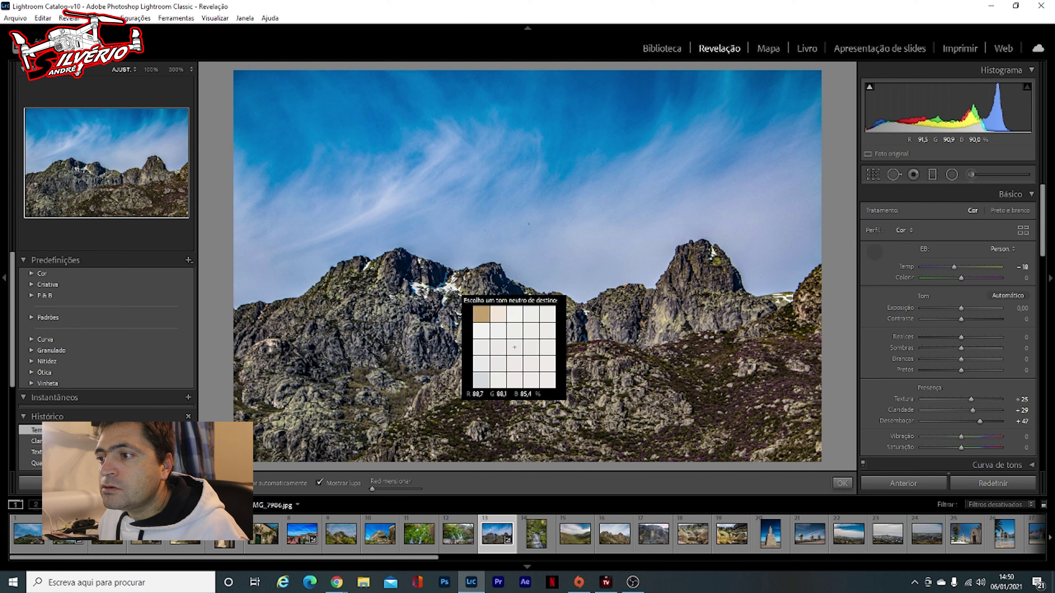
{"action": "left_click", "coordinate": [450, 283]}
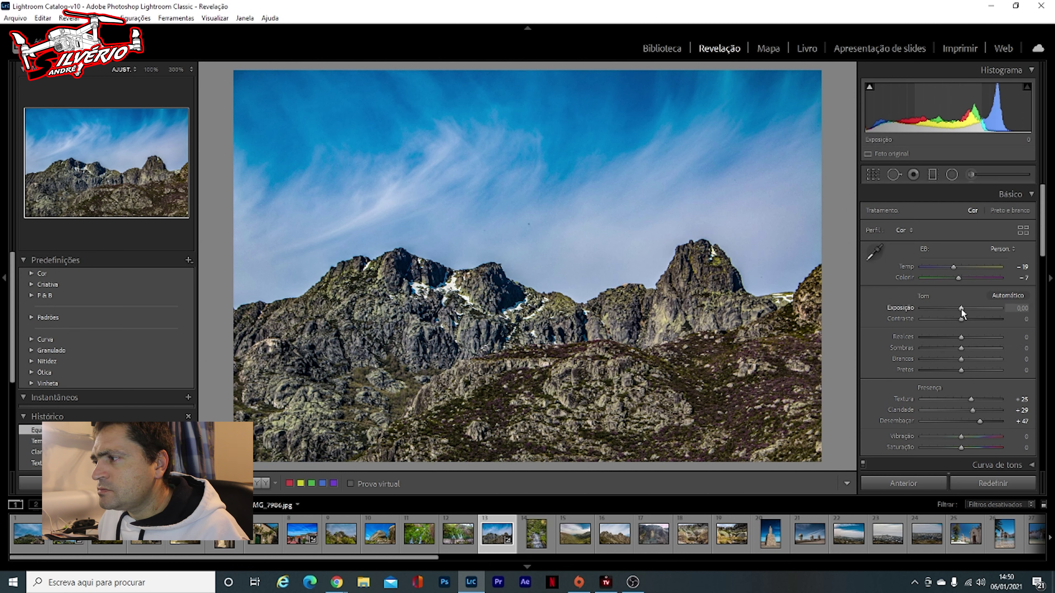
{"action": "left_click_drag", "start_coordinate": [960, 307], "coordinate": [961, 307]}
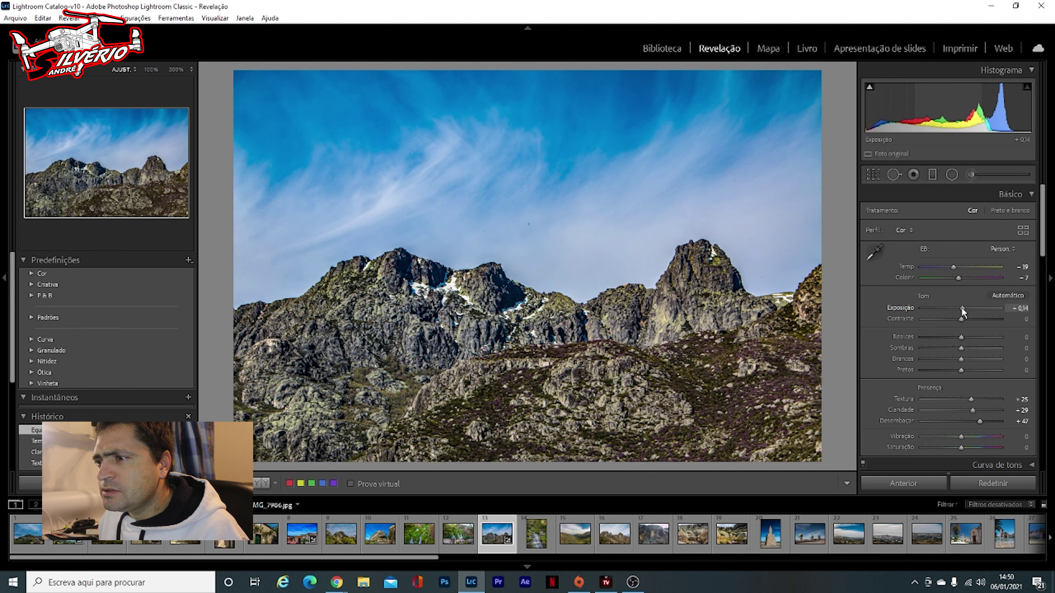
Reset exposure to 0.00, set Contrast to +13, and compare with the original
{"action": "double_click", "coordinate": [961, 308]}
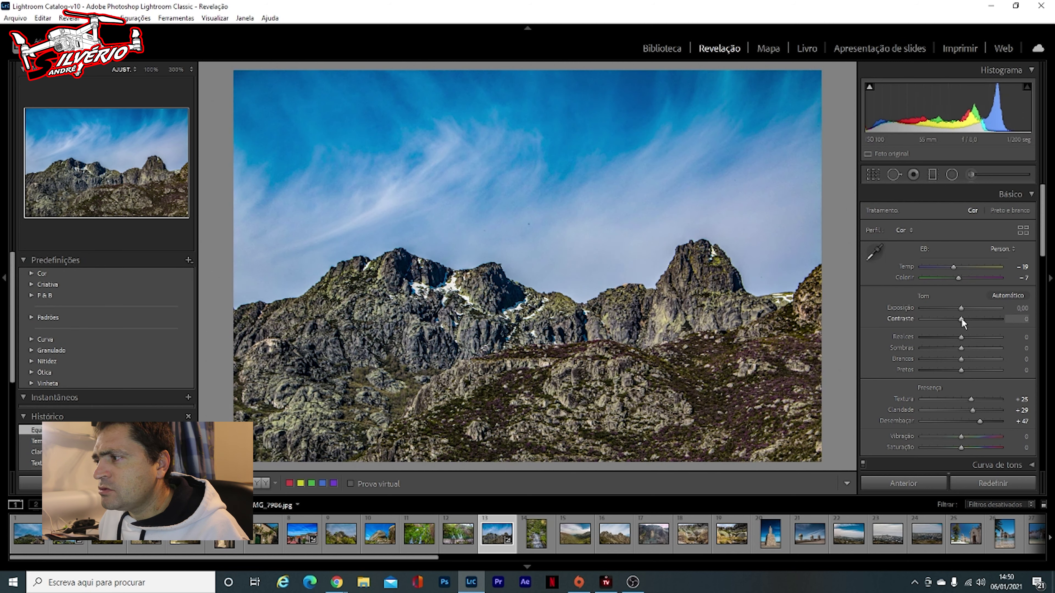
{"action": "mouse_move", "coordinate": [962, 318]}
{"action": "left_mouse_down"}
{"action": "mouse_move", "coordinate": [977, 320]}
{"action": "mouse_move", "coordinate": [953, 319]}
{"action": "mouse_move", "coordinate": [967, 320]}
{"action": "left_mouse_up"}
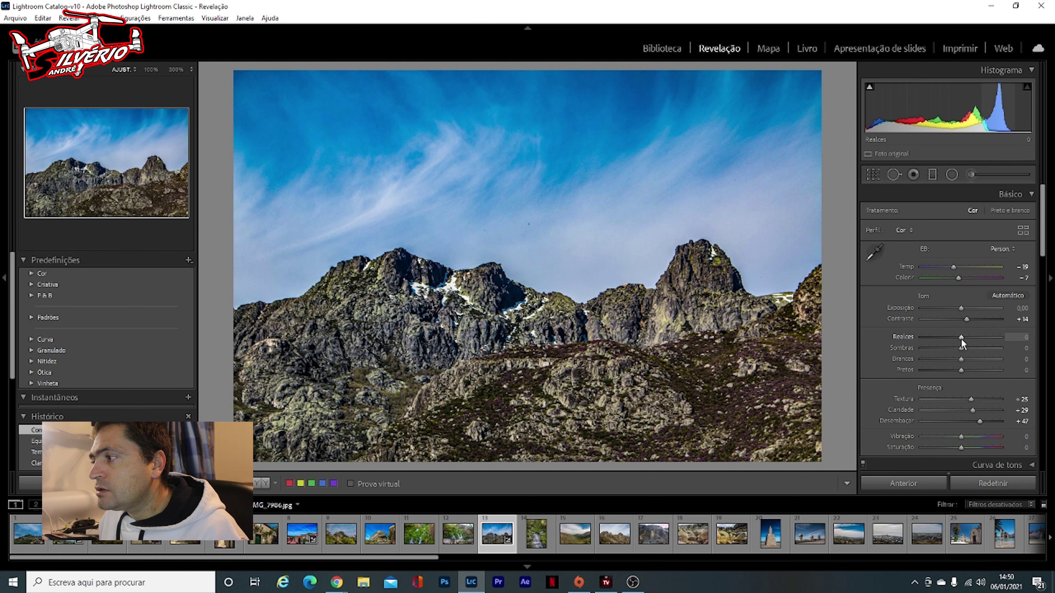
{"action": "double_click", "coordinate": [966, 319]}
{"action": "mouse_move", "coordinate": [961, 319]}
{"action": "left_mouse_down"}
{"action": "mouse_move", "coordinate": [977, 321]}
{"action": "mouse_move", "coordinate": [966, 320]}
{"action": "left_mouse_up"}
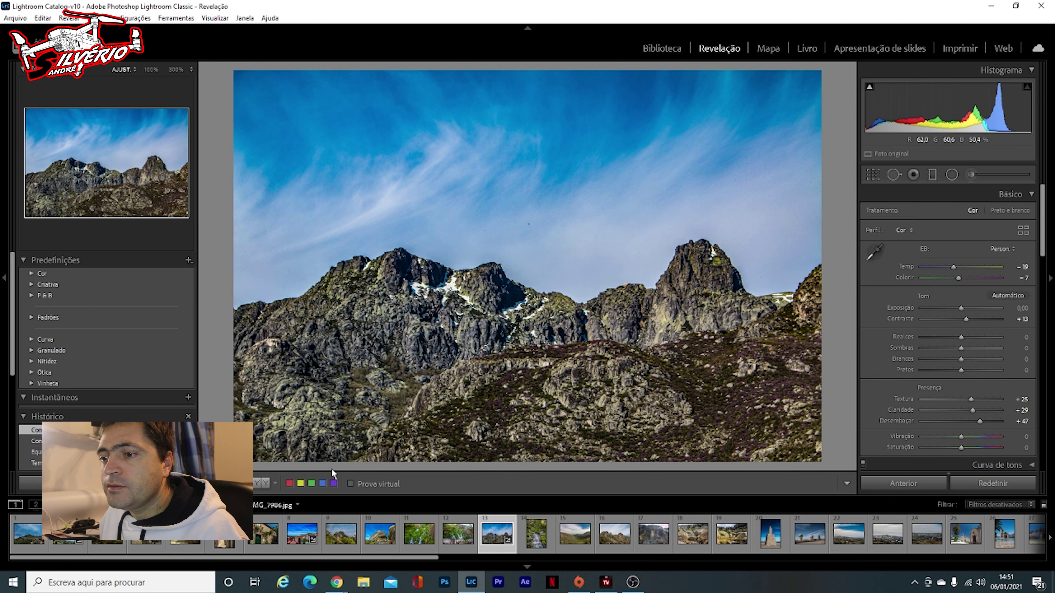
{"action": "left_click", "coordinate": [265, 483]}
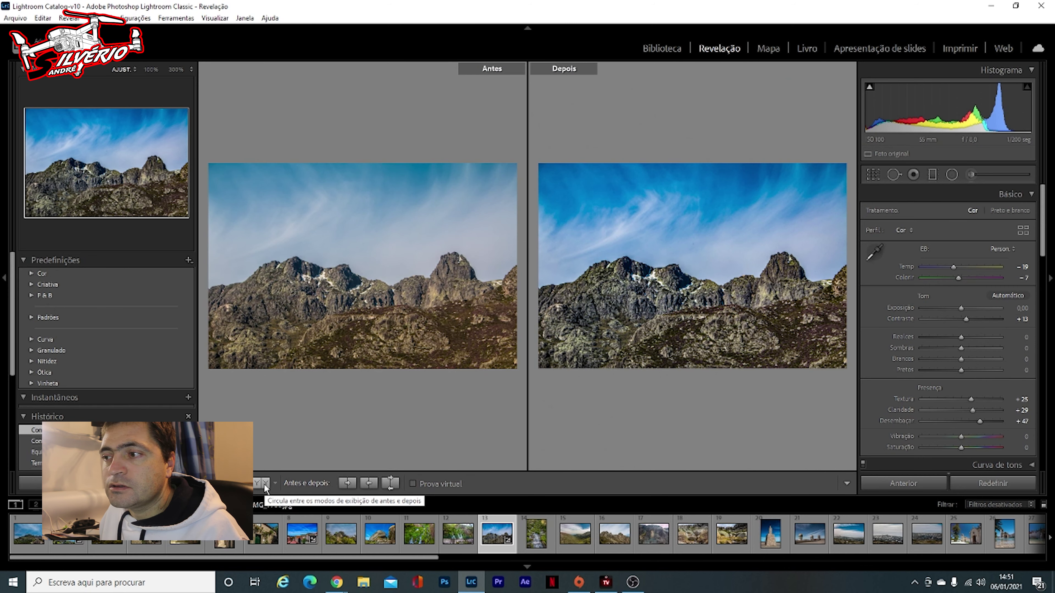
{"action": "left_click", "coordinate": [245, 484]}
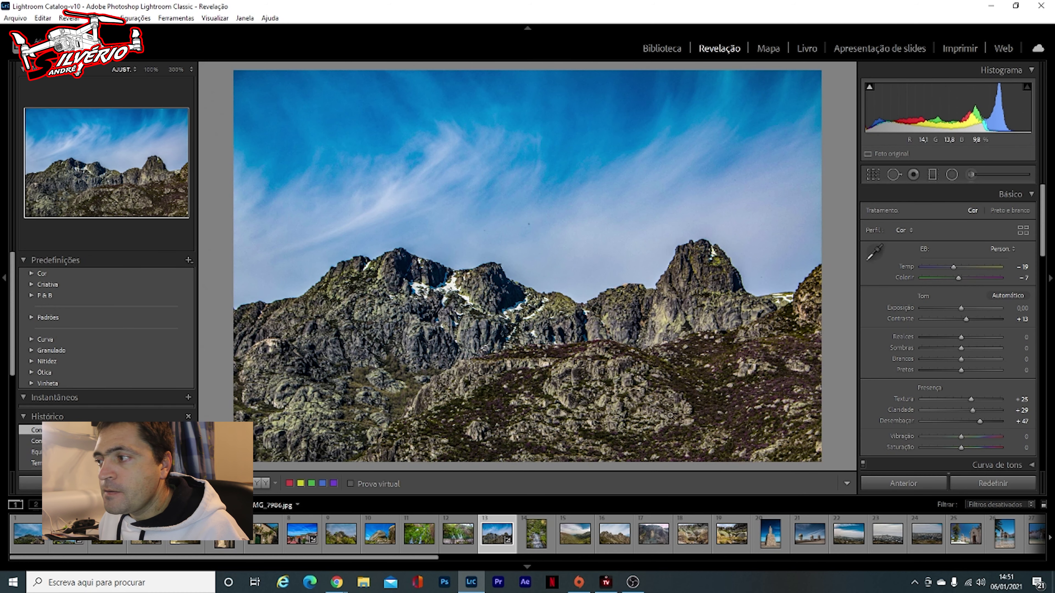
Set Shadows +18 and Whites +28, leaving Highlights and Blacks at zero
{"action": "mouse_move", "coordinate": [961, 338]}
{"action": "left_mouse_down"}
{"action": "mouse_move", "coordinate": [974, 342]}
{"action": "mouse_move", "coordinate": [962, 349]}
{"action": "left_mouse_up"}
{"action": "double_click", "coordinate": [960, 338]}
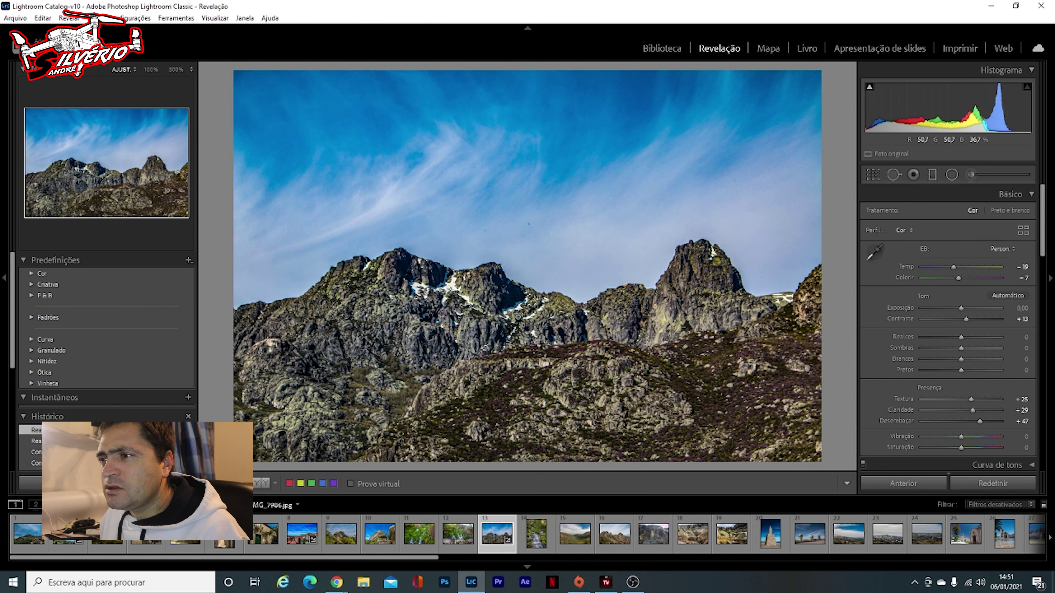
{"action": "left_click_drag", "start_coordinate": [962, 348], "coordinate": [964, 349]}
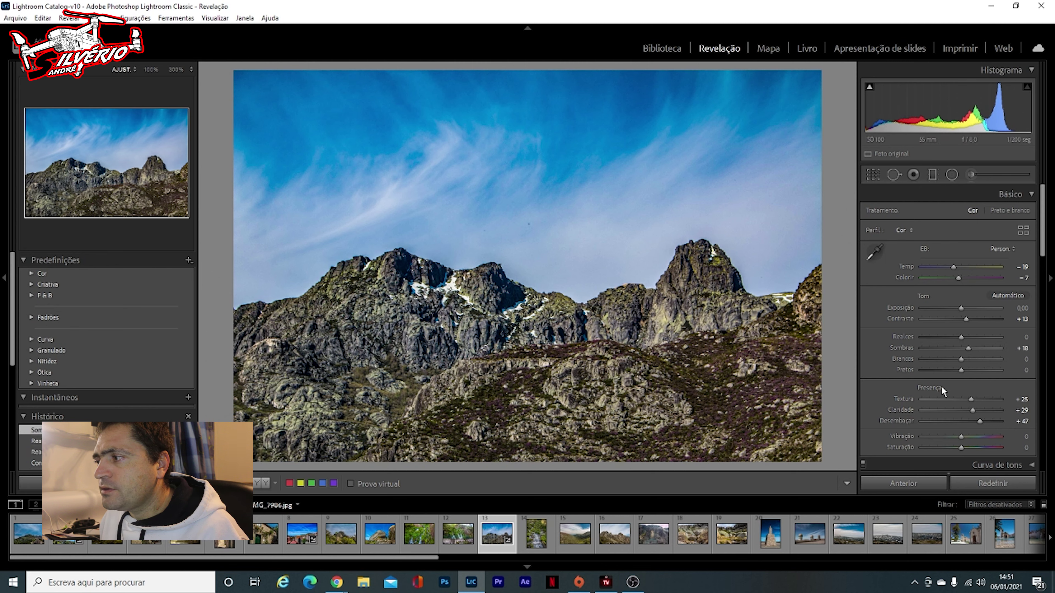
{"action": "left_click_drag", "start_coordinate": [961, 358], "coordinate": [973, 359]}
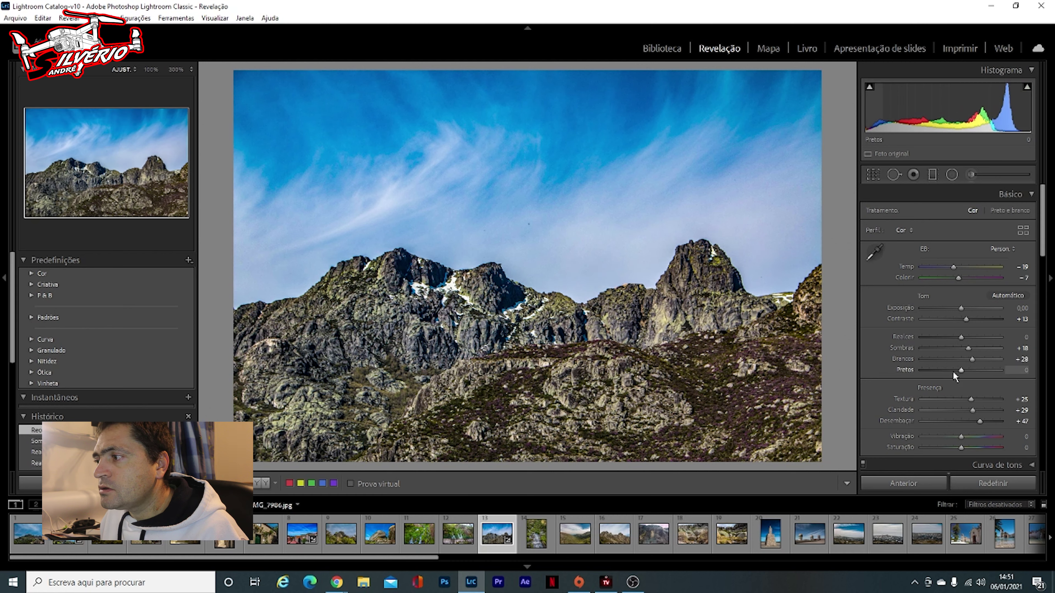
{"action": "left_click_drag", "start_coordinate": [961, 369], "coordinate": [963, 373]}
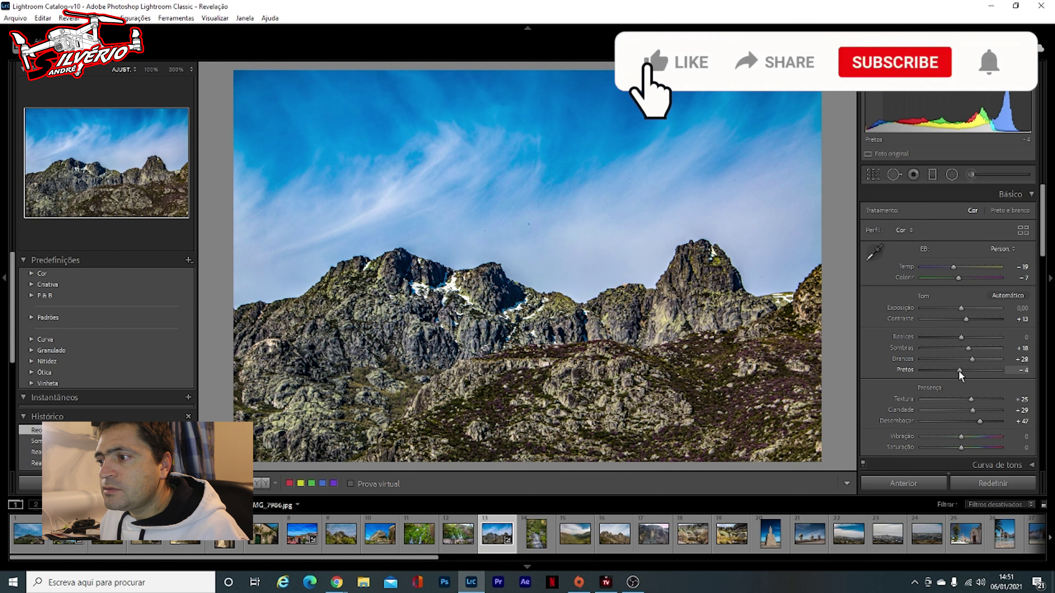
{"action": "left_click_drag", "start_coordinate": [963, 373], "coordinate": [960, 370]}
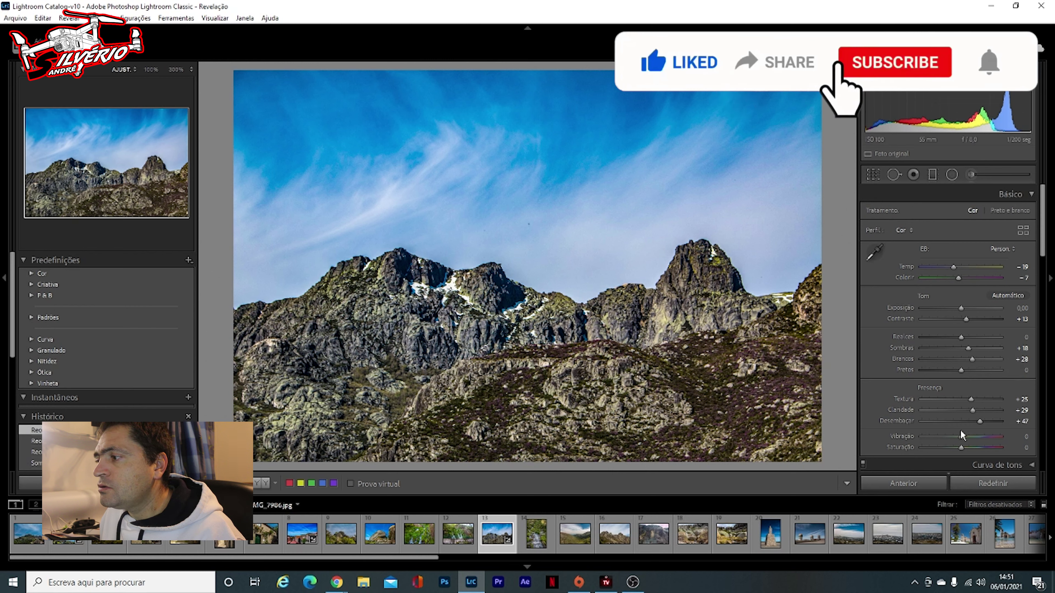
Set Vibrance +13 and Saturation +1, then compare the edit beside the original
{"action": "left_click_drag", "start_coordinate": [961, 437], "coordinate": [965, 437]}
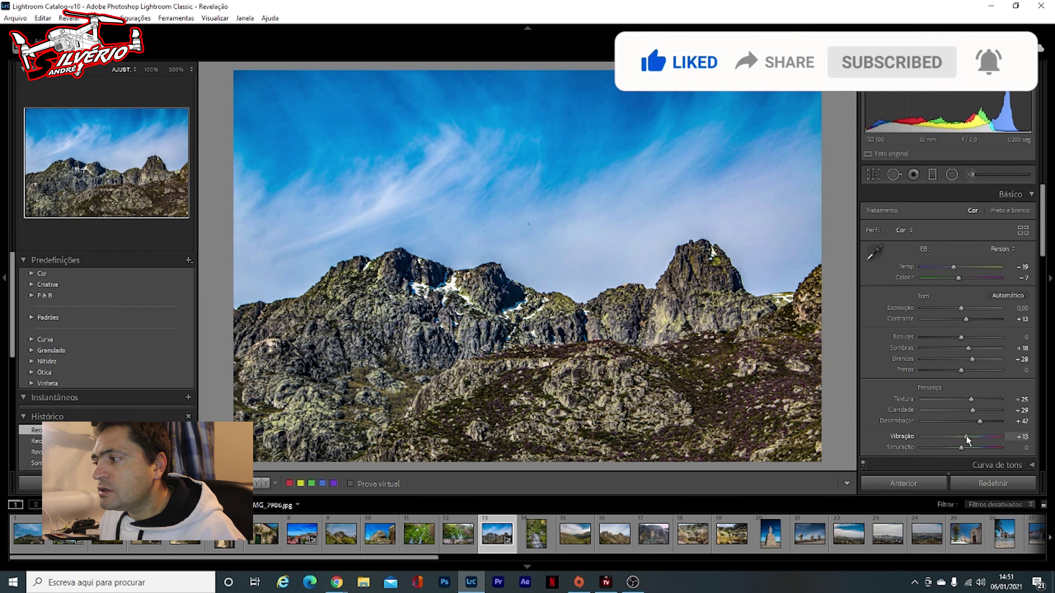
{"action": "left_click_drag", "start_coordinate": [964, 447], "coordinate": [961, 447]}
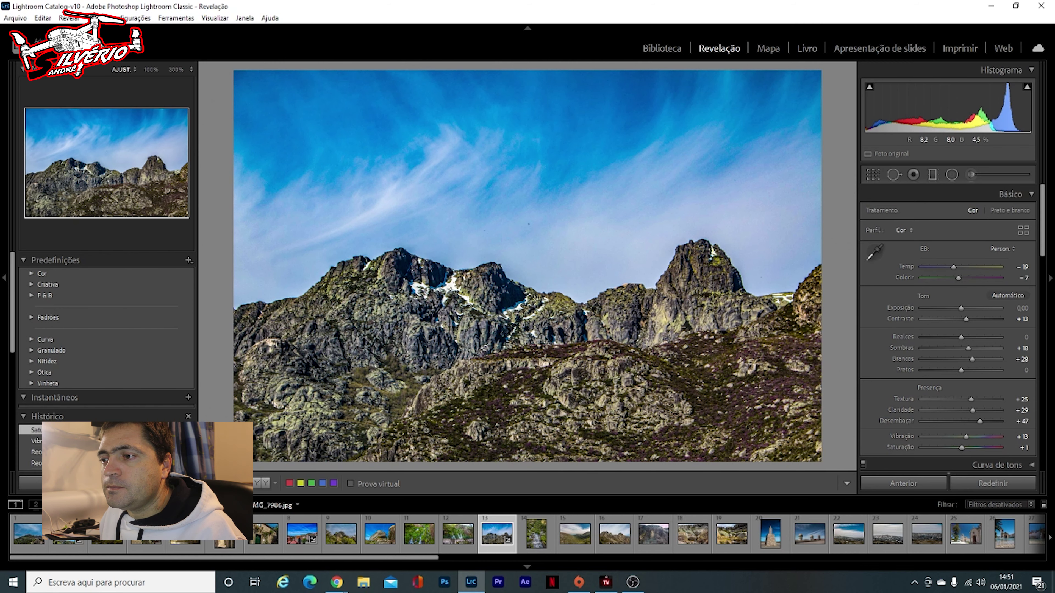
{"action": "left_click", "coordinate": [260, 483]}
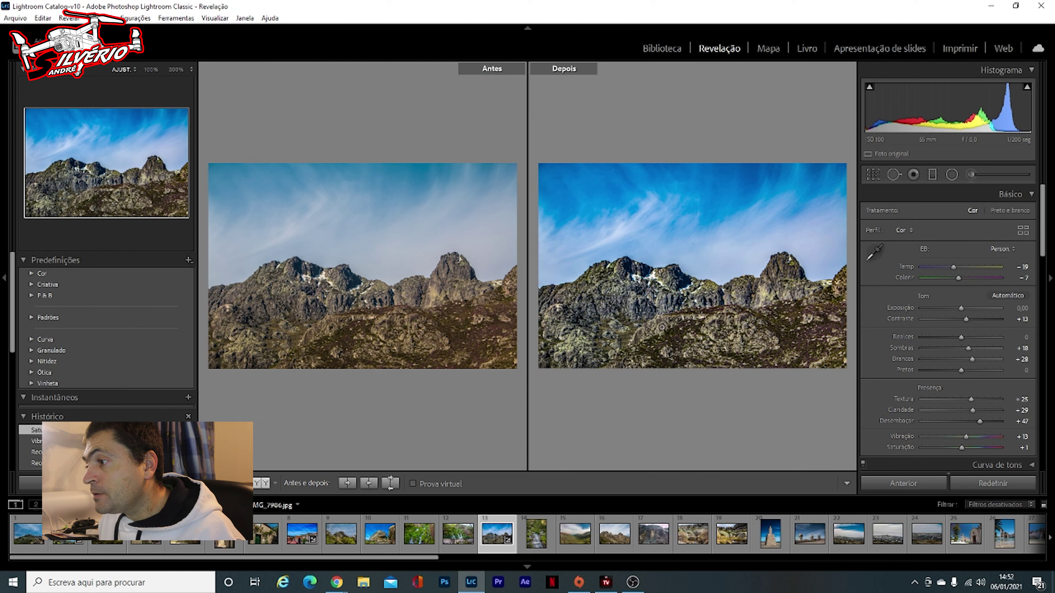
At 100% zoom on the right peak, set luminance noise reduction to 32
{"action": "key", "text": "y"}
{"action": "scroll", "coordinate": [933, 373], "scroll_direction": "down", "scroll_amount": 5}
{"action": "scroll", "coordinate": [955, 368], "scroll_direction": "down", "scroll_amount": 5}
{"action": "scroll", "coordinate": [966, 363], "scroll_direction": "down", "scroll_amount": 5}
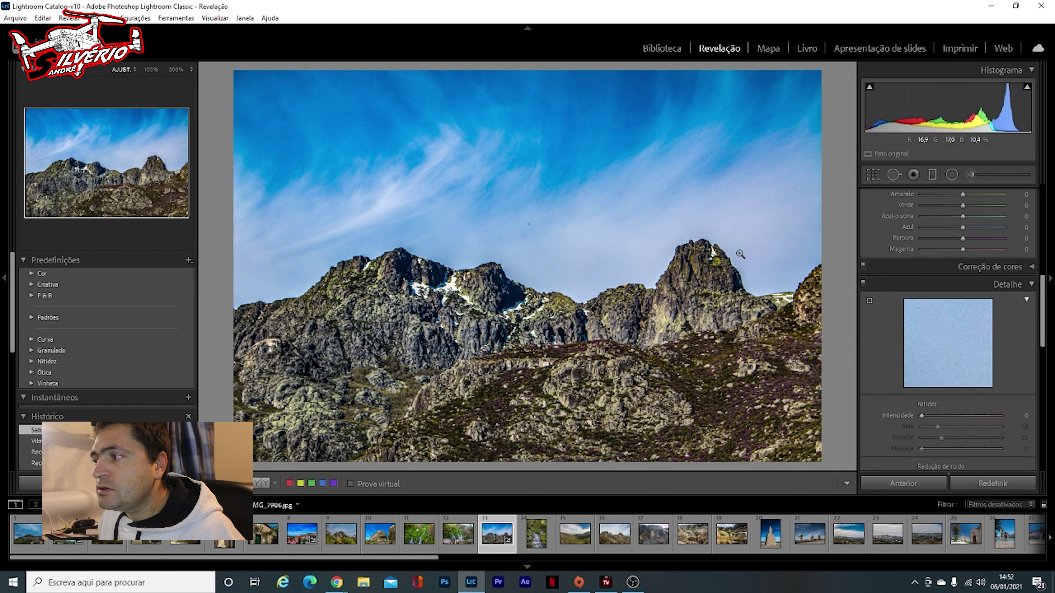
{"action": "scroll", "coordinate": [950, 367], "scroll_direction": "up", "scroll_amount": 3}
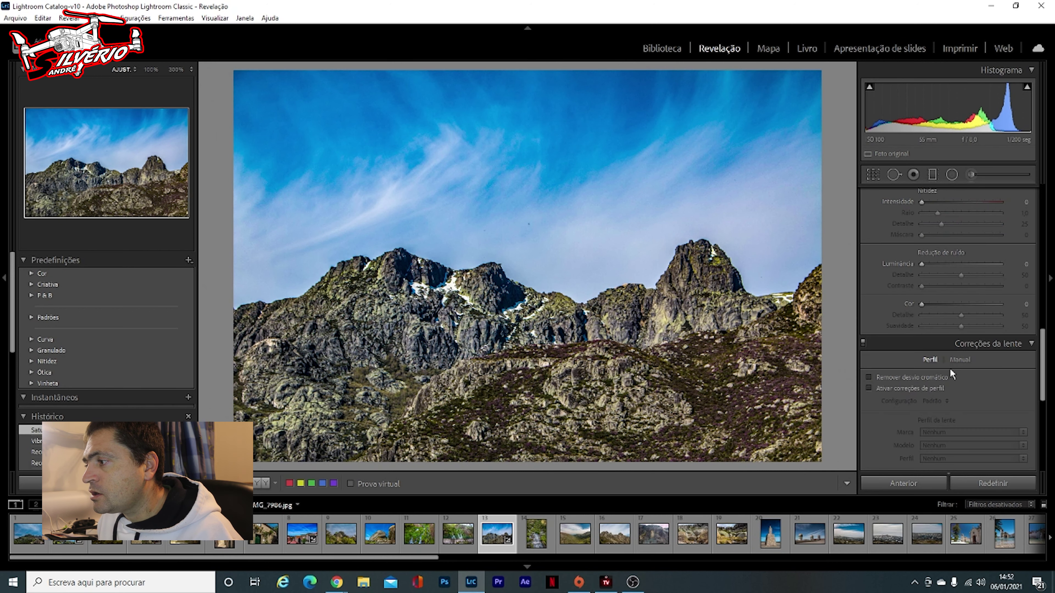
{"action": "scroll", "coordinate": [921, 375], "scroll_direction": "down", "scroll_amount": 5}
{"action": "left_click", "coordinate": [697, 230]}
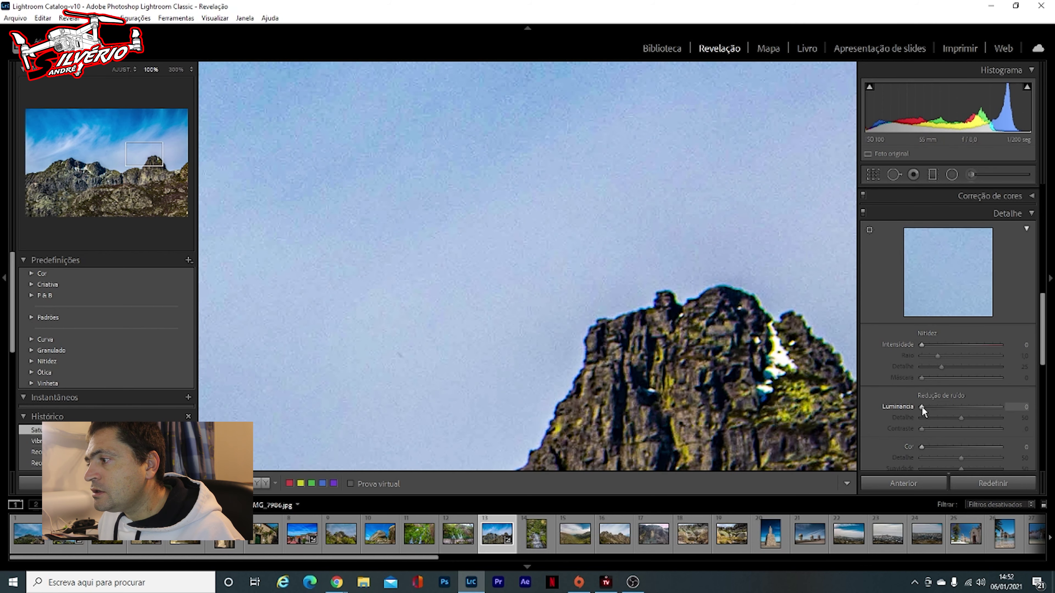
{"action": "left_click_drag", "start_coordinate": [923, 407], "coordinate": [932, 407]}
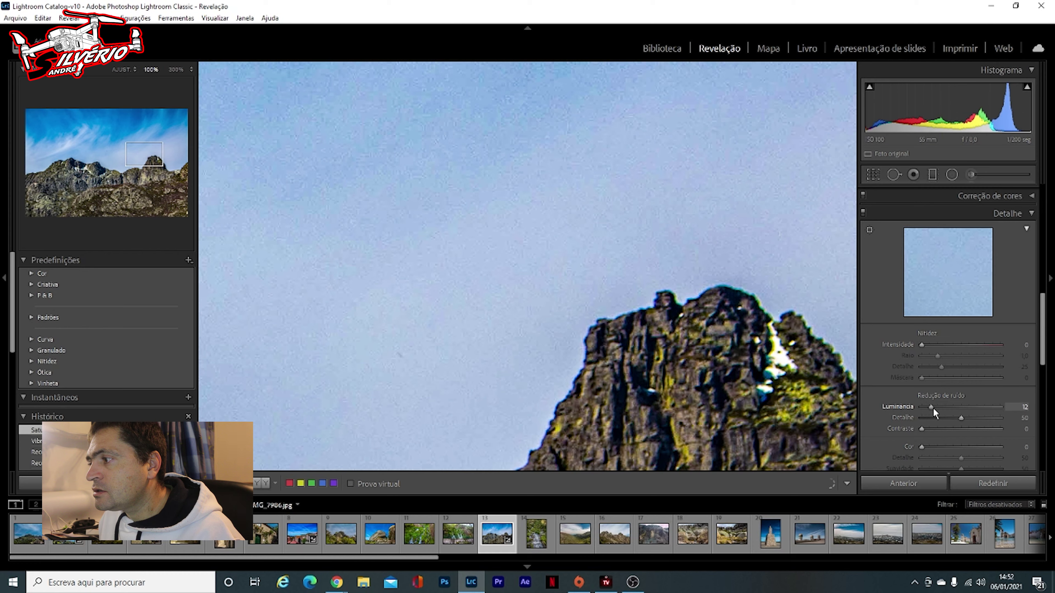
{"action": "left_click_drag", "start_coordinate": [944, 407], "coordinate": [948, 407]}
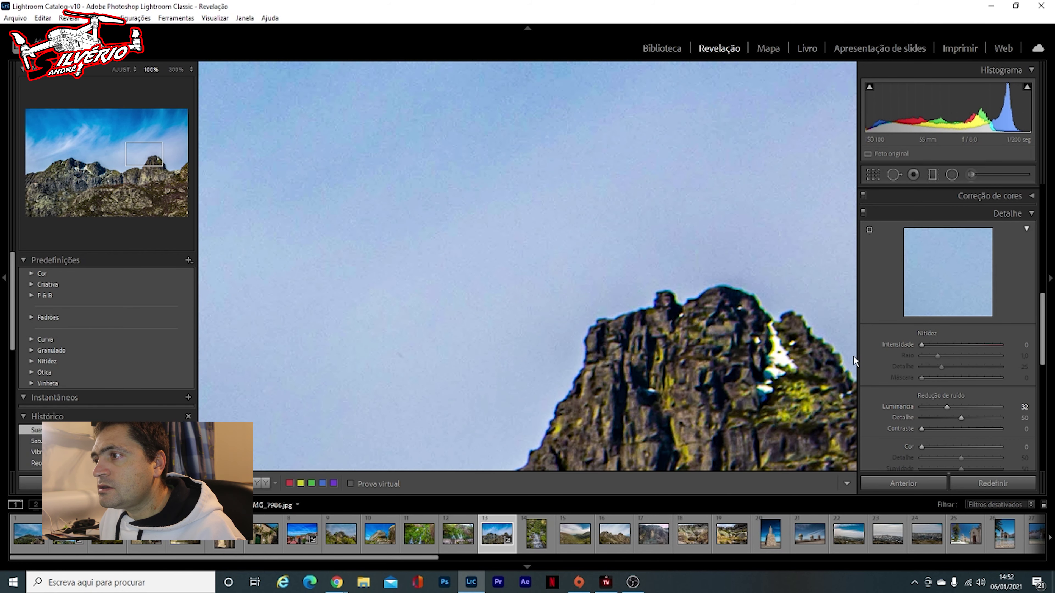
{"action": "left_click", "coordinate": [710, 269]}
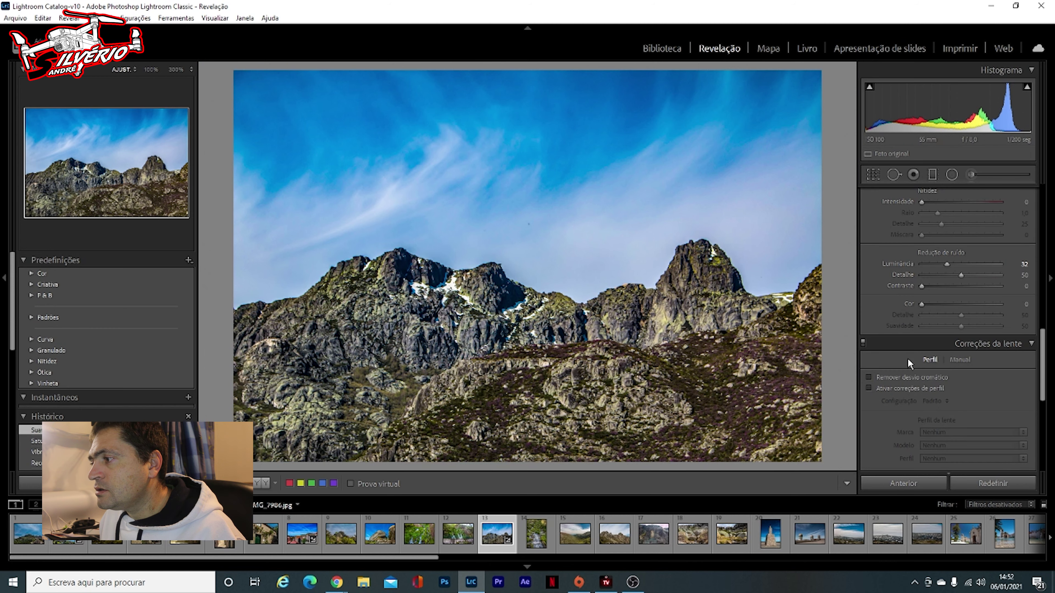
{"action": "mouse_move", "coordinate": [911, 378]}
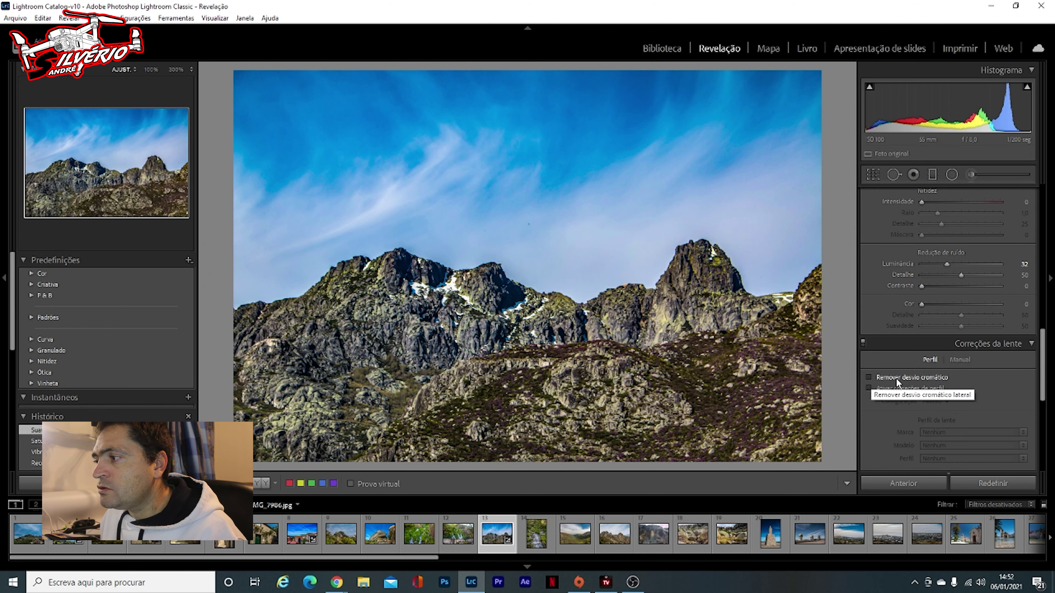
Enable Remove Chromatic Aberration, checking the peak edges, and return to the whole image
{"action": "left_click", "coordinate": [895, 377]}
{"action": "left_click", "coordinate": [798, 306]}
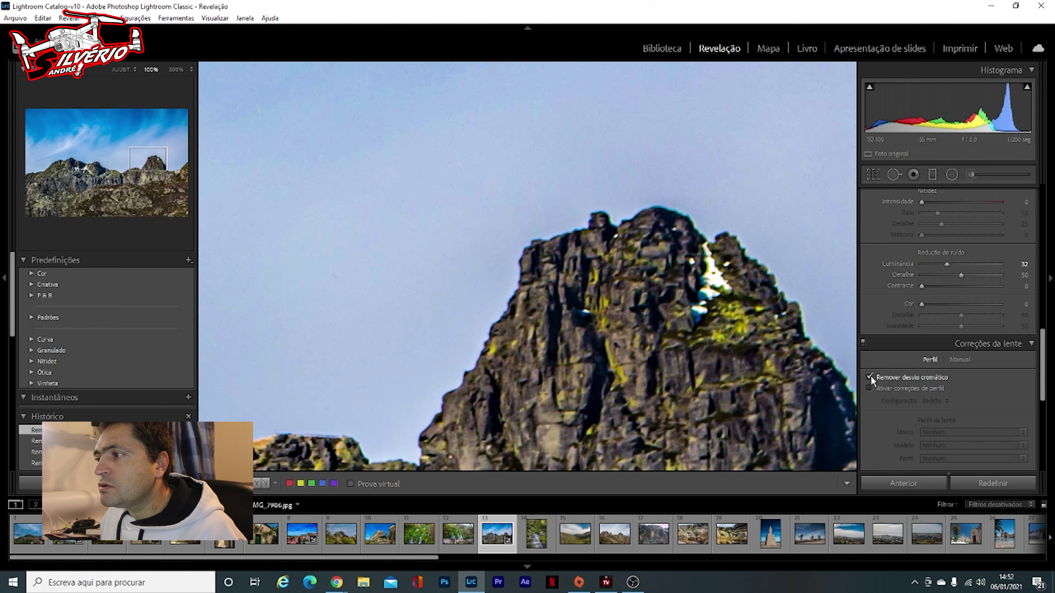
{"action": "left_click", "coordinate": [870, 375]}
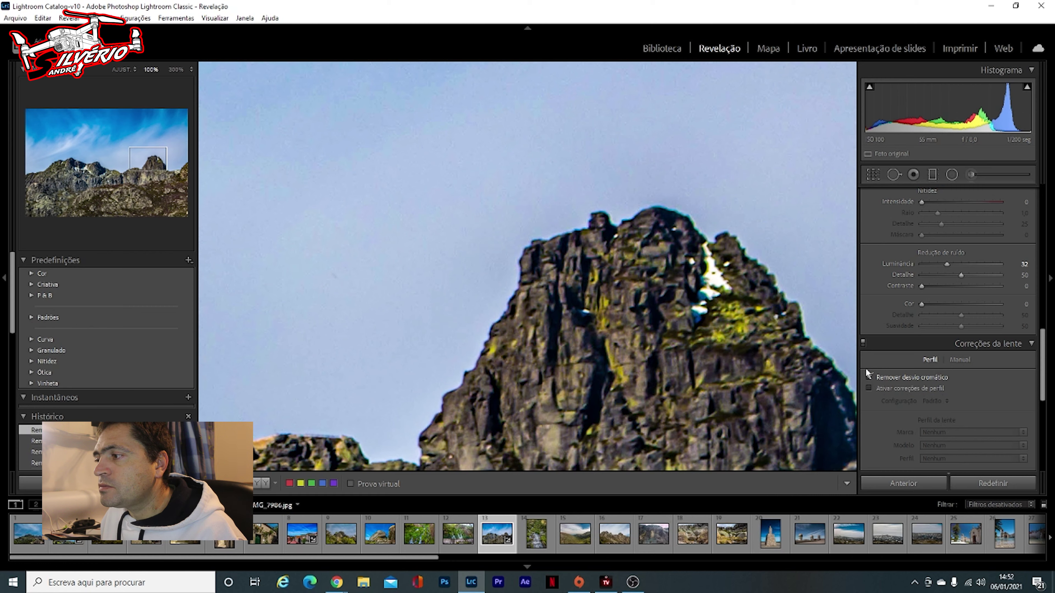
{"action": "left_click", "coordinate": [623, 296]}
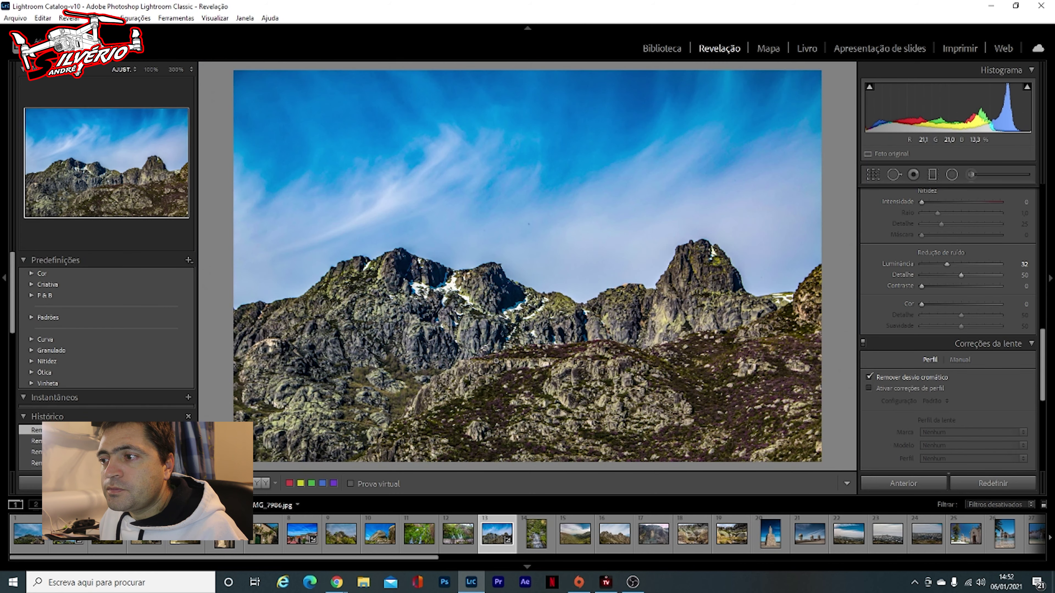
In HSL Saturation, overshoot the Blue slider then settle it at +16
{"action": "scroll", "coordinate": [930, 382], "scroll_direction": "down", "scroll_amount": 4}
{"action": "scroll", "coordinate": [921, 382], "scroll_direction": "down", "scroll_amount": 1}
{"action": "scroll", "coordinate": [911, 346], "scroll_direction": "up", "scroll_amount": 3}
{"action": "scroll", "coordinate": [935, 347], "scroll_direction": "up", "scroll_amount": 3}
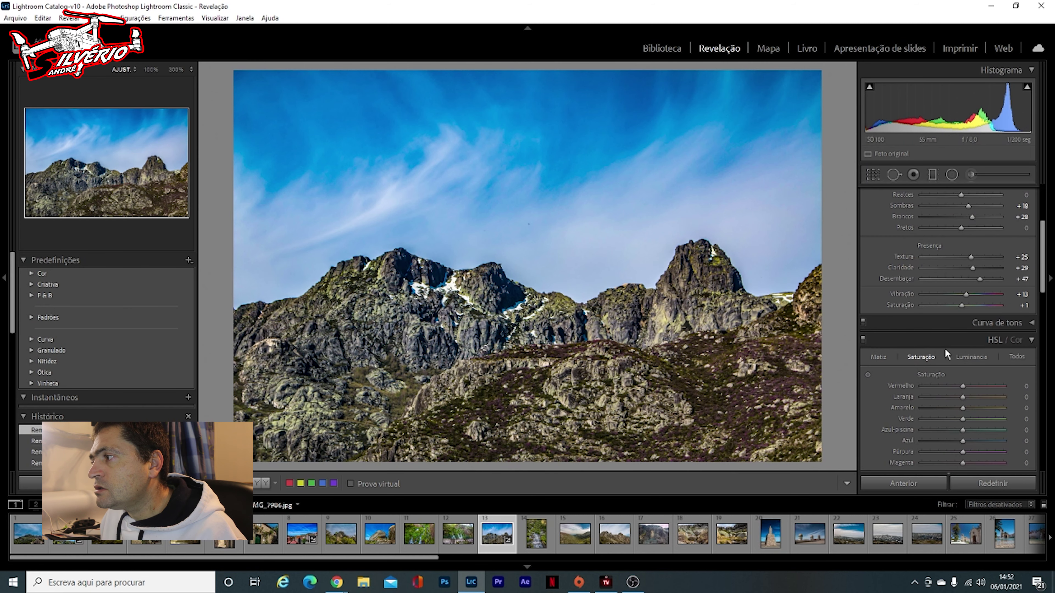
{"action": "scroll", "coordinate": [947, 350], "scroll_direction": "up", "scroll_amount": 2}
{"action": "scroll", "coordinate": [948, 351], "scroll_direction": "down", "scroll_amount": 2}
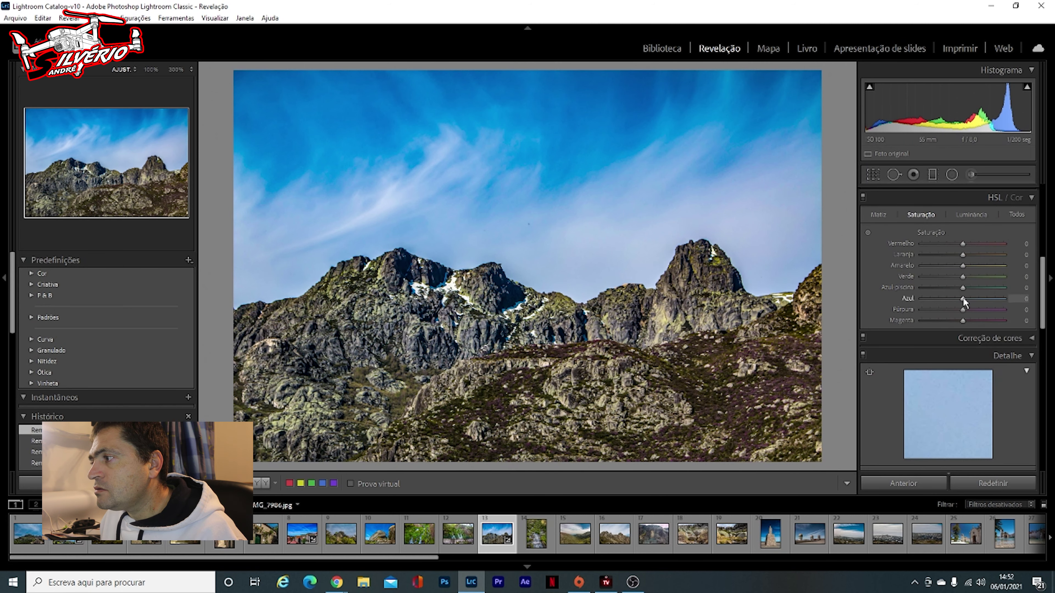
{"action": "left_click_drag", "start_coordinate": [962, 298], "coordinate": [1007, 298]}
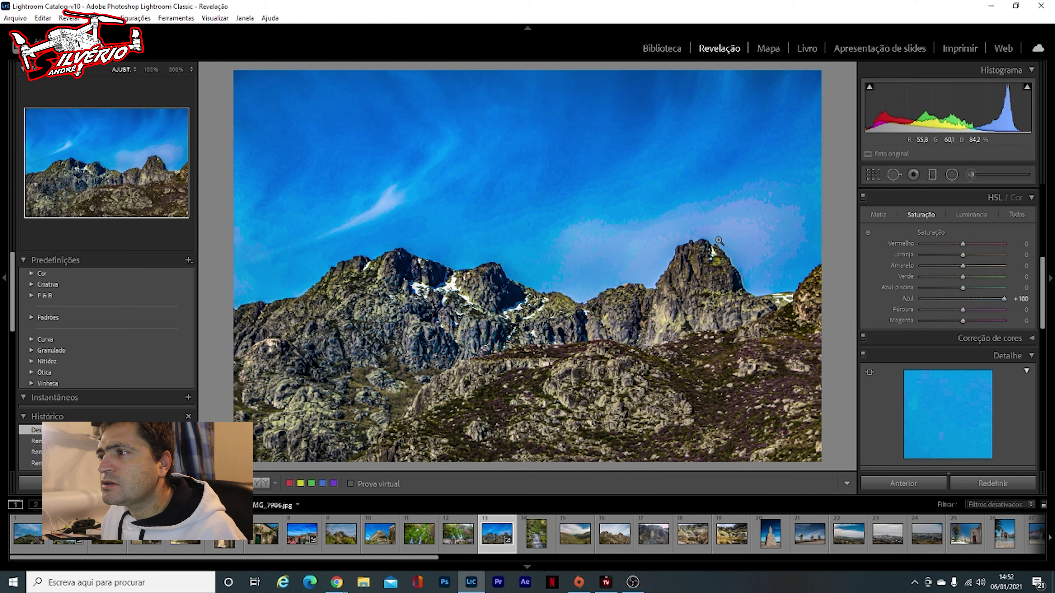
{"action": "left_click_drag", "start_coordinate": [1003, 298], "coordinate": [974, 299]}
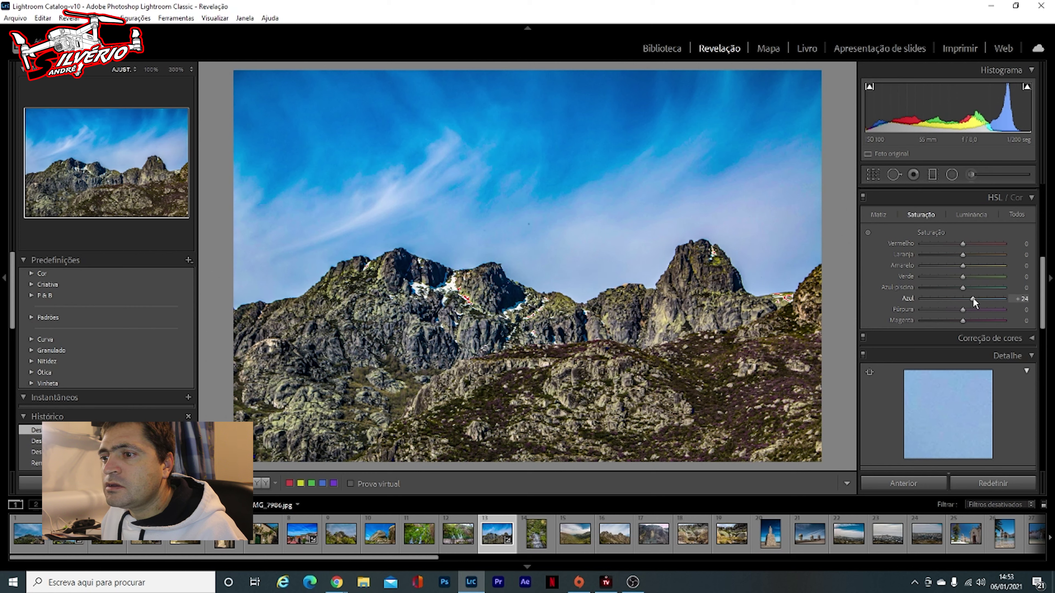
{"action": "left_click_drag", "start_coordinate": [973, 299], "coordinate": [969, 299]}
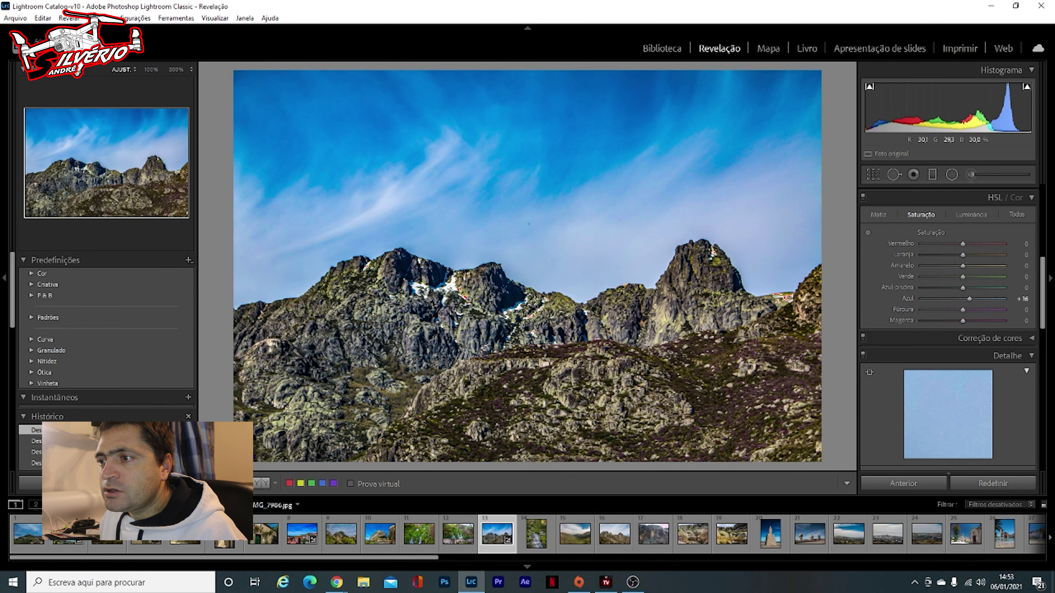
{"action": "left_click", "coordinate": [466, 297]}
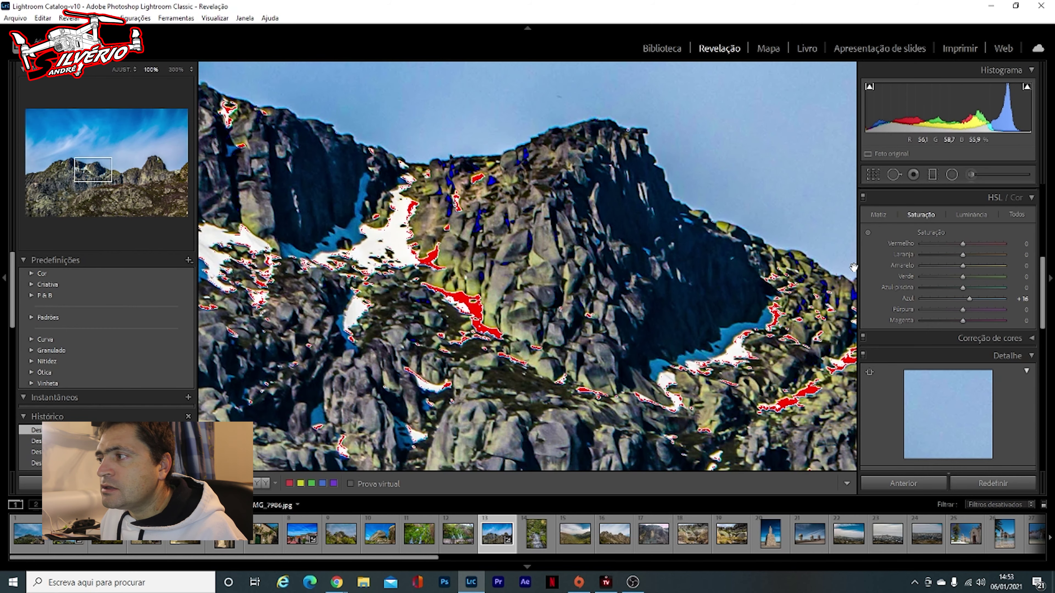
While zoomed on the peak, lower Whites to −57 and raise Blacks to +99
{"action": "scroll", "coordinate": [983, 310], "scroll_direction": "up", "scroll_amount": 5}
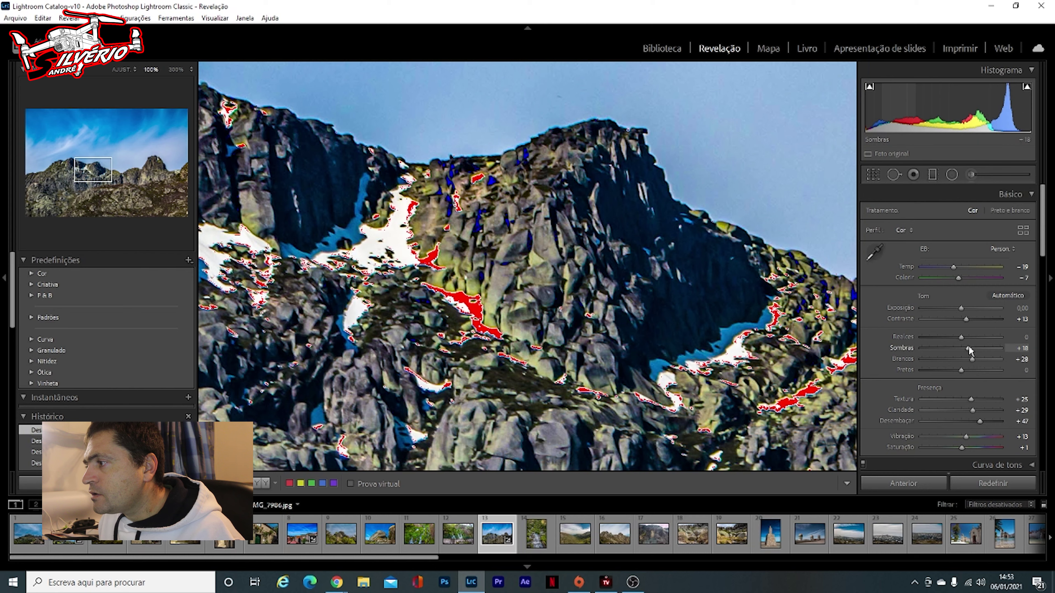
{"action": "left_click_drag", "start_coordinate": [972, 360], "coordinate": [946, 359]}
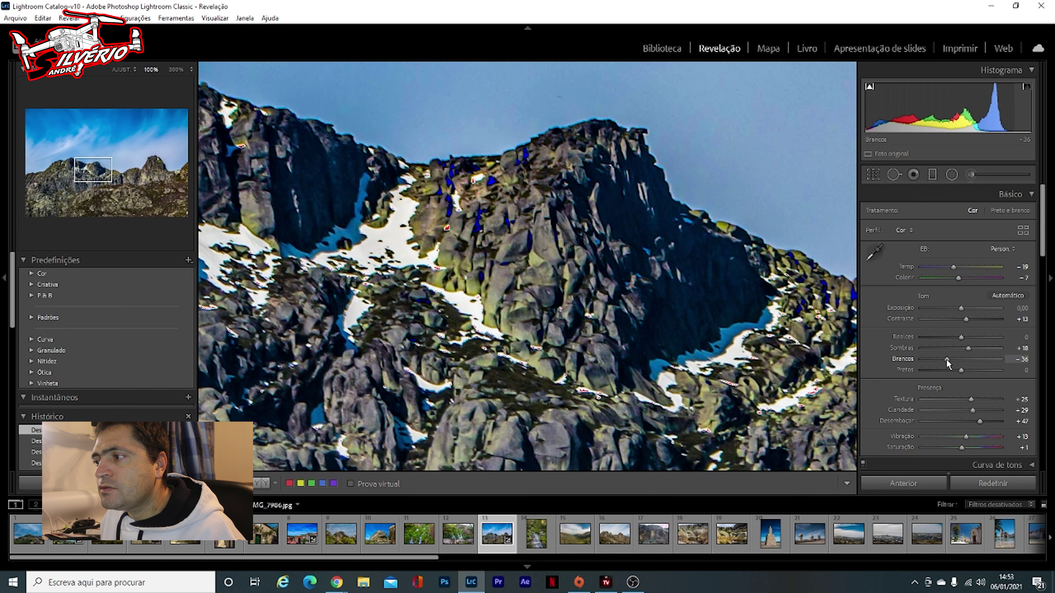
{"action": "left_click_drag", "start_coordinate": [945, 360], "coordinate": [938, 360]}
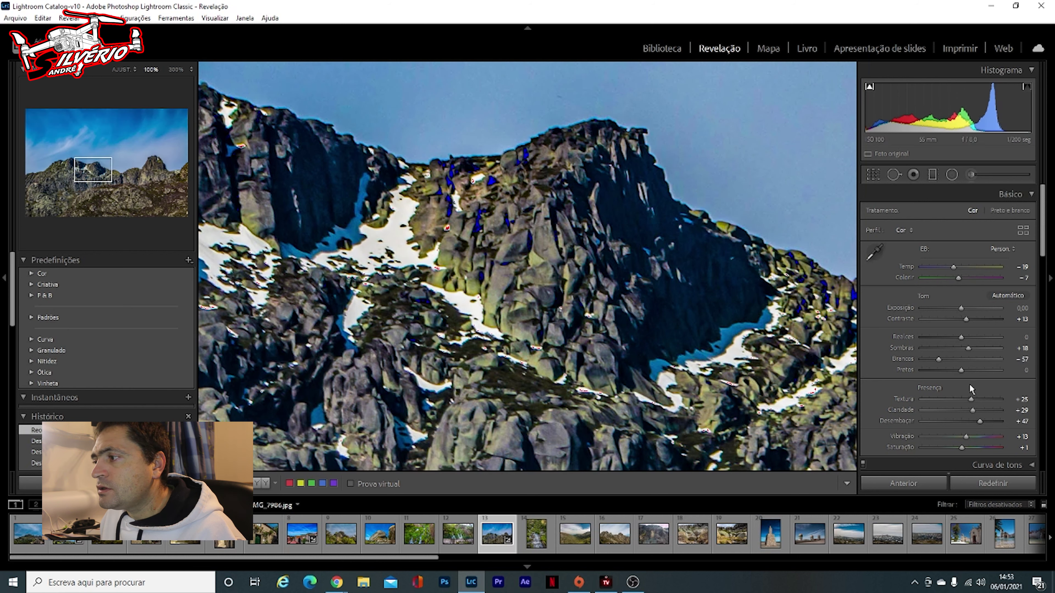
{"action": "left_click_drag", "start_coordinate": [960, 370], "coordinate": [1000, 371]}
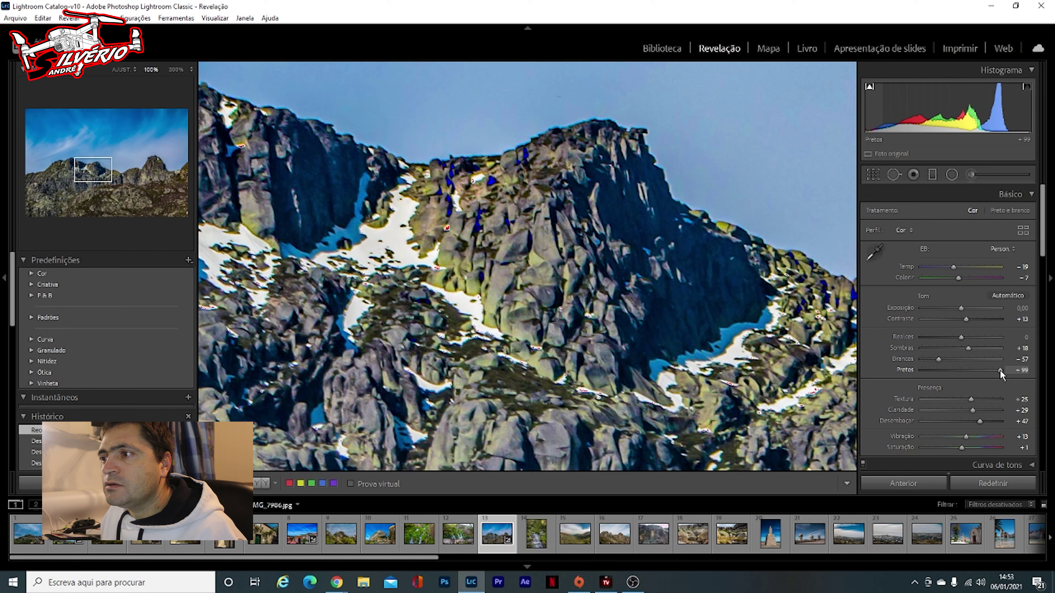
{"action": "left_click", "coordinate": [526, 263]}
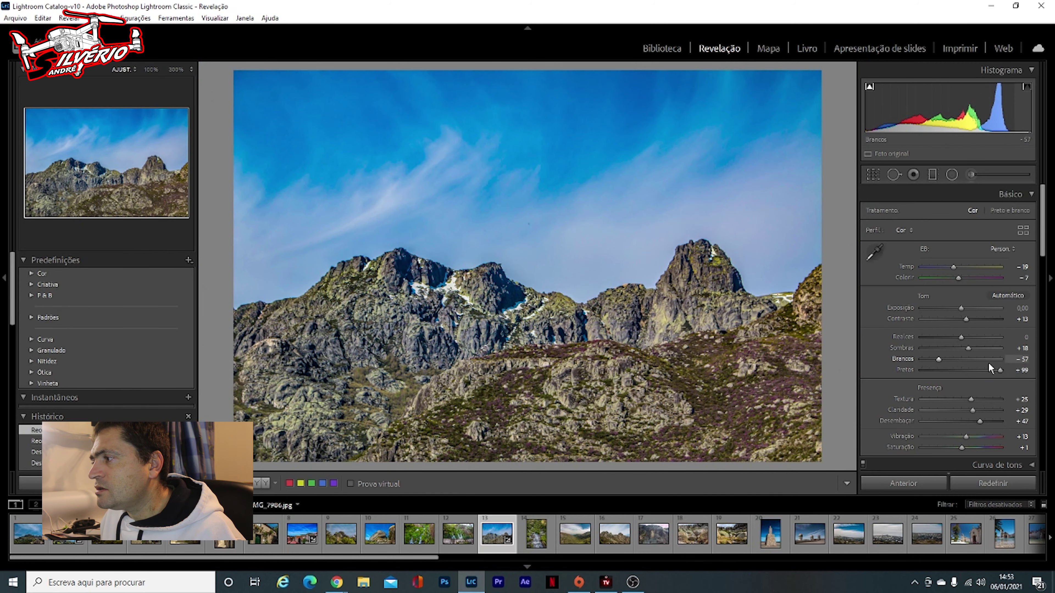
Check the before/after and split views, then bring Blacks down from +99 toward +21
{"action": "left_click", "coordinate": [258, 484]}
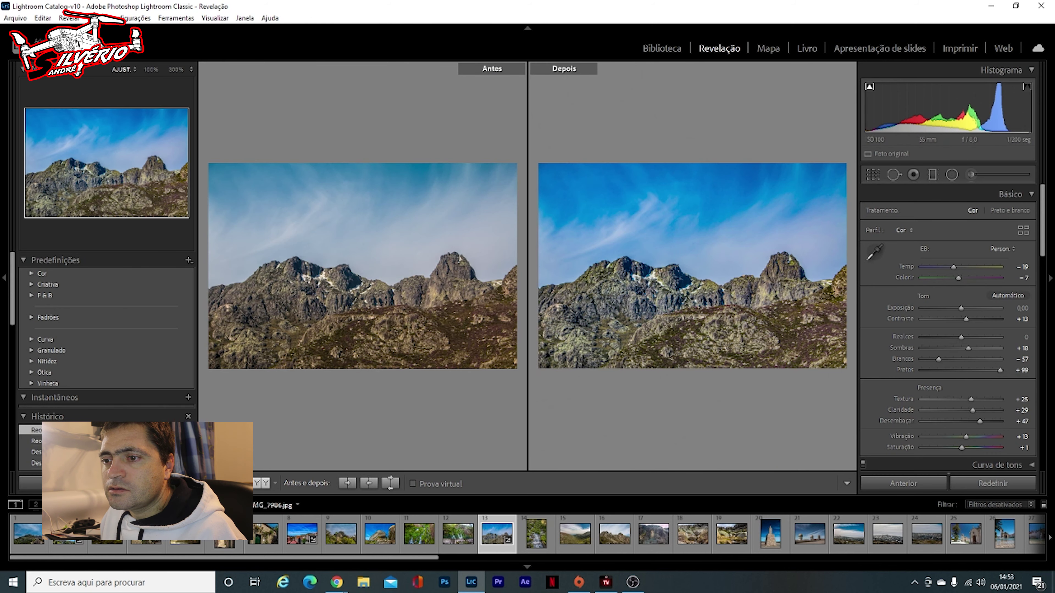
{"action": "left_click", "coordinate": [263, 484]}
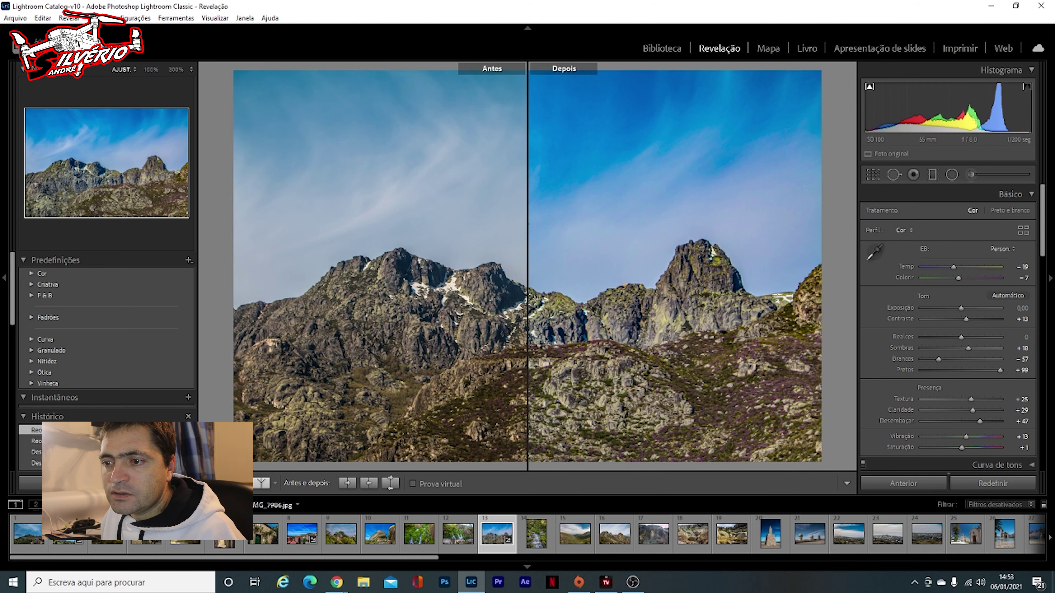
{"action": "key", "text": "y"}
{"action": "left_click_drag", "start_coordinate": [1001, 368], "coordinate": [979, 368]}
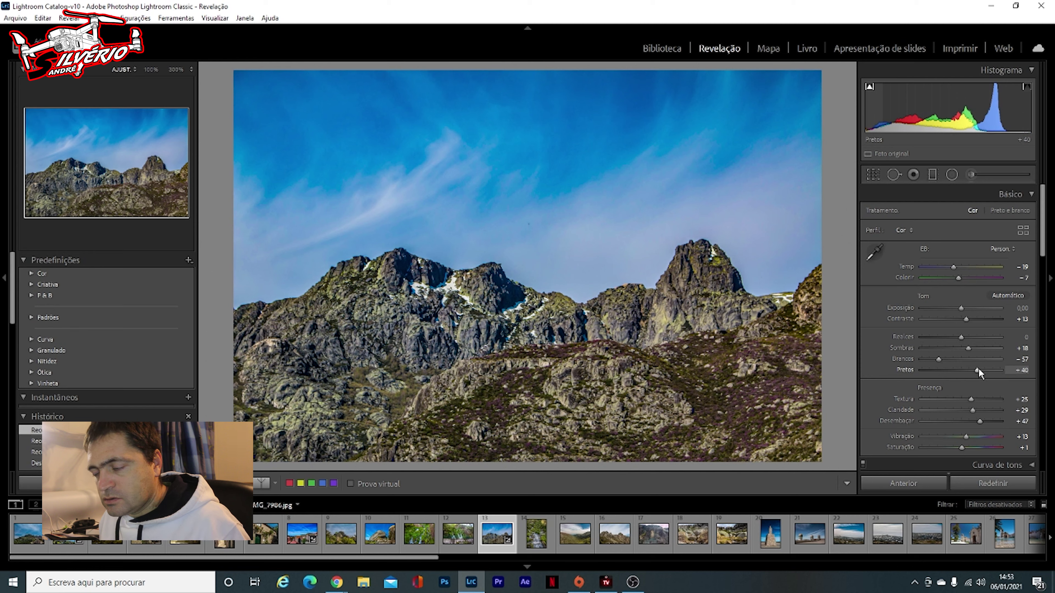
{"action": "left_click_drag", "start_coordinate": [979, 370], "coordinate": [956, 360]}
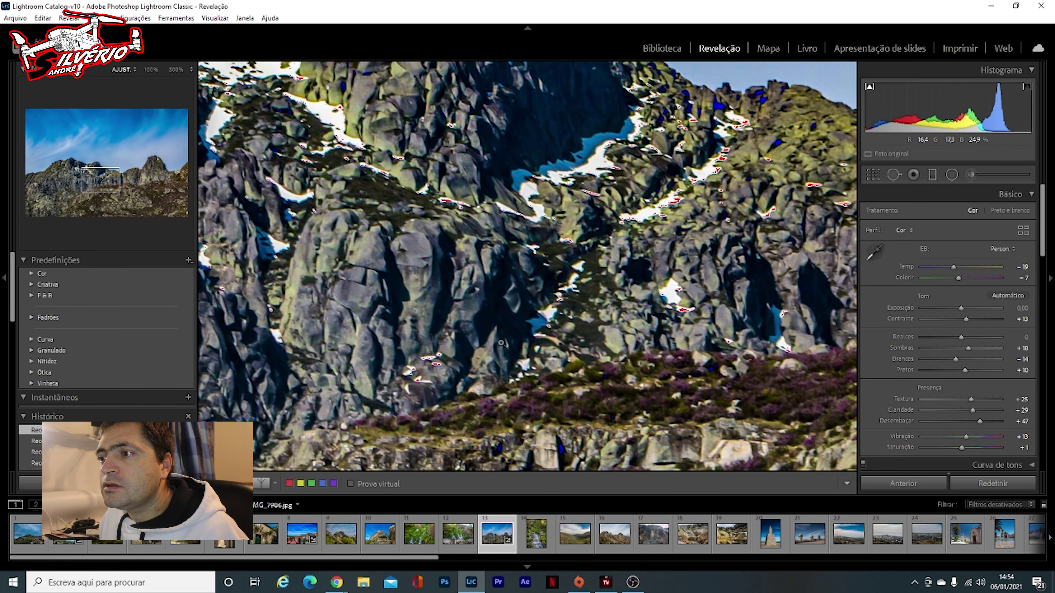
Inspect detail at 100% zoom, then show before and after as full side-by-side images
{"action": "left_click_drag", "start_coordinate": [500, 343], "coordinate": [481, 320]}
{"action": "left_click", "coordinate": [478, 317]}
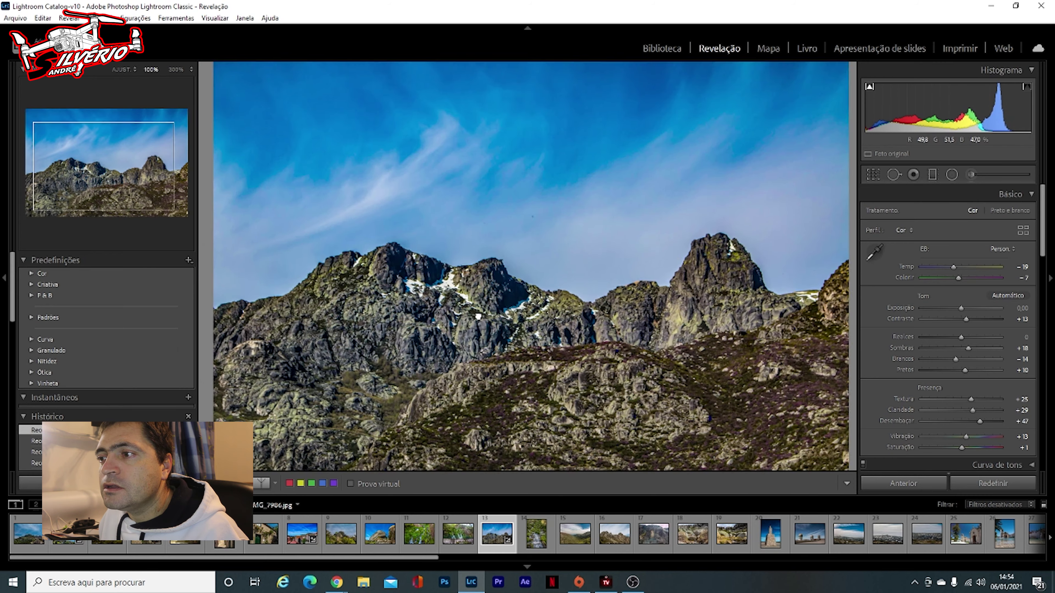
{"action": "left_click", "coordinate": [536, 233]}
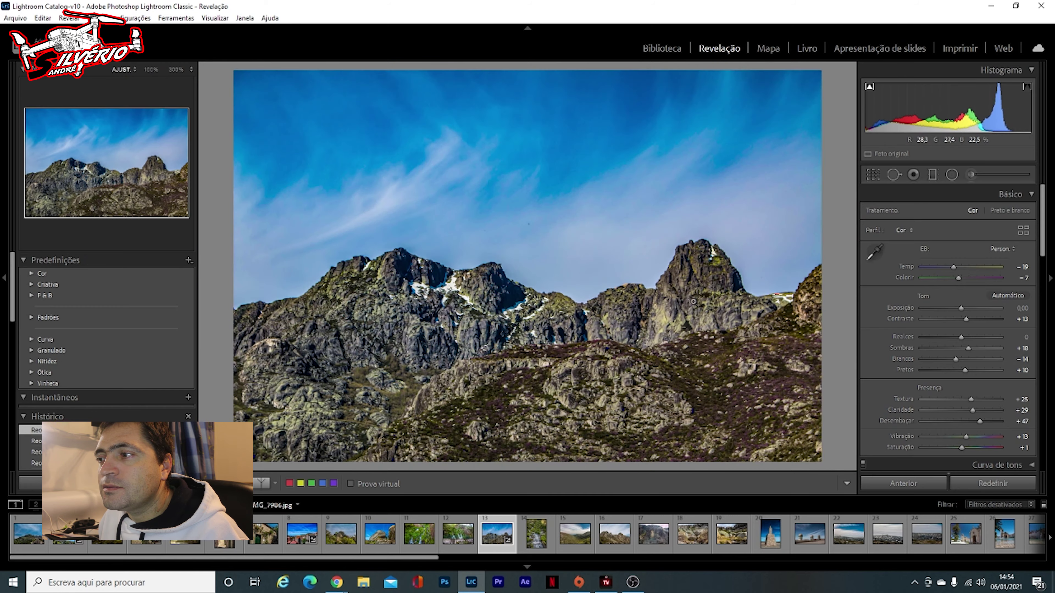
{"action": "left_click", "coordinate": [693, 302]}
{"action": "left_click", "coordinate": [688, 336]}
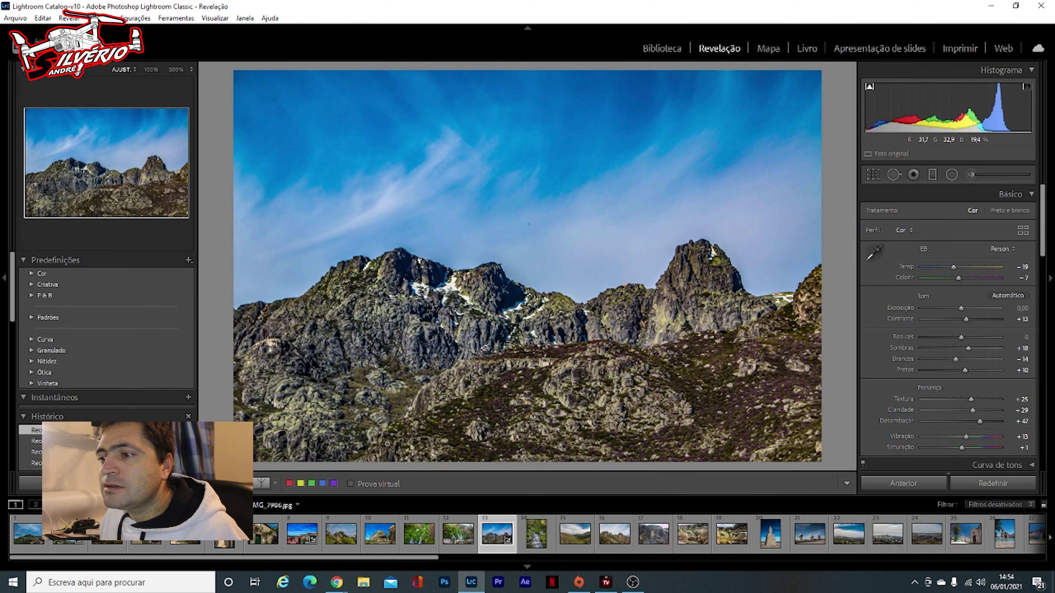
{"action": "left_click", "coordinate": [261, 483]}
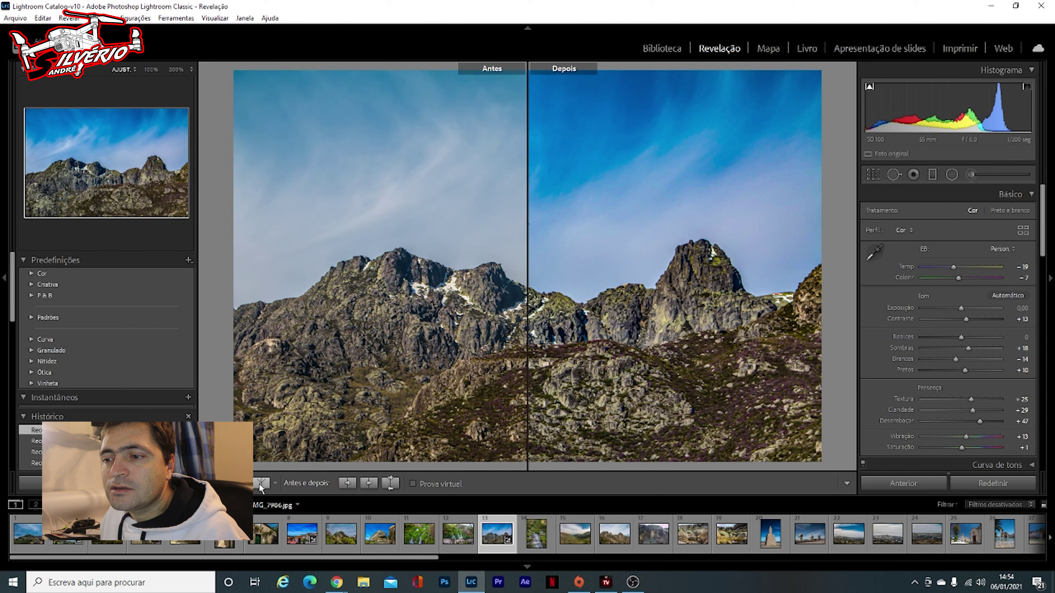
{"action": "left_click", "coordinate": [261, 483]}
{"action": "left_click", "coordinate": [261, 483]}
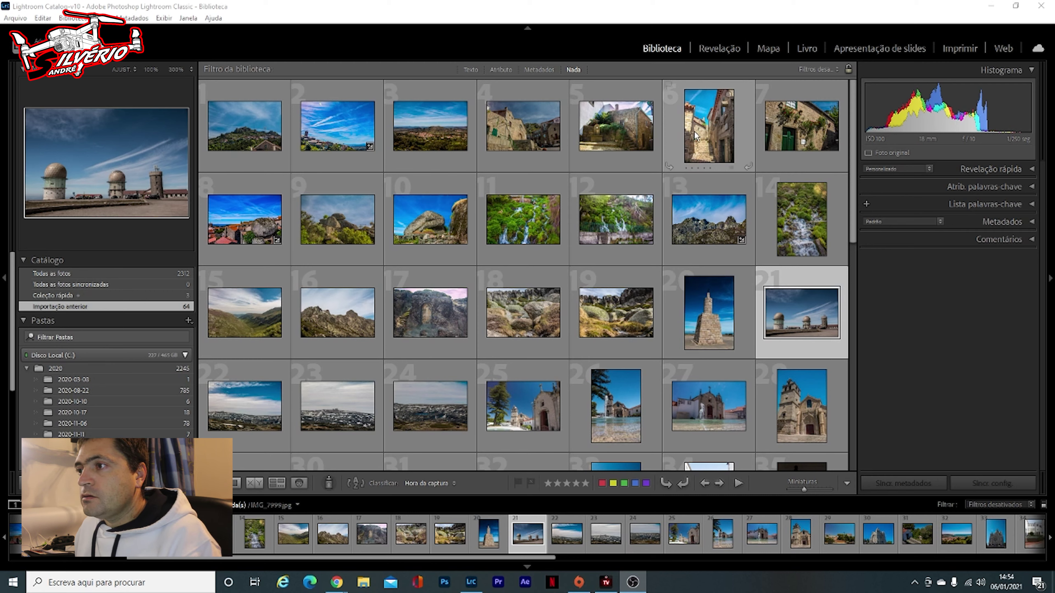
{"action": "mouse_move", "coordinate": [801, 219]}
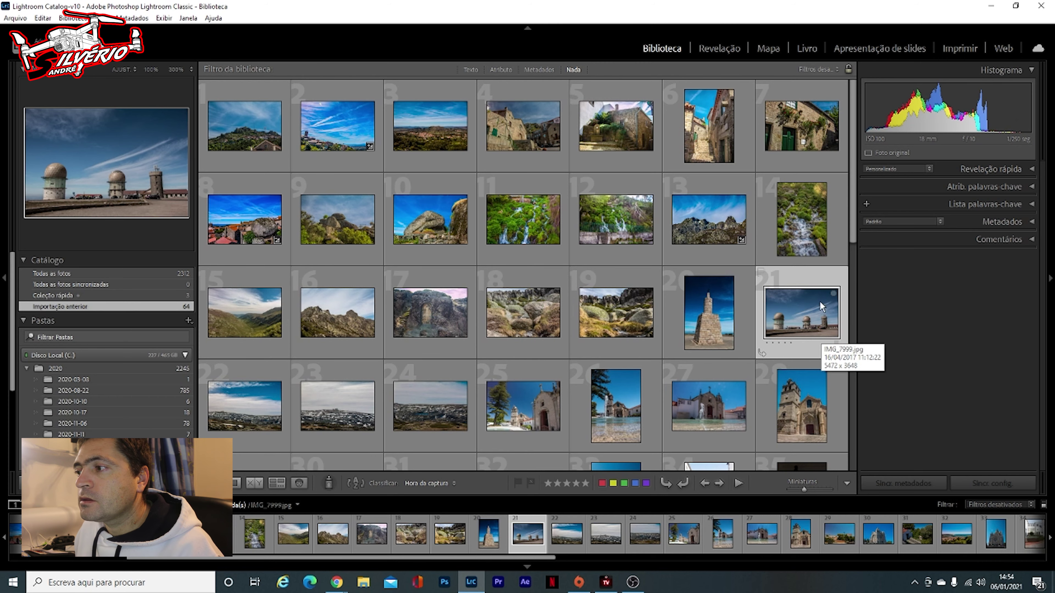
Open the observatory-domes photo IMG_7999.jpg in the Develop module
{"action": "left_click", "coordinate": [727, 48]}
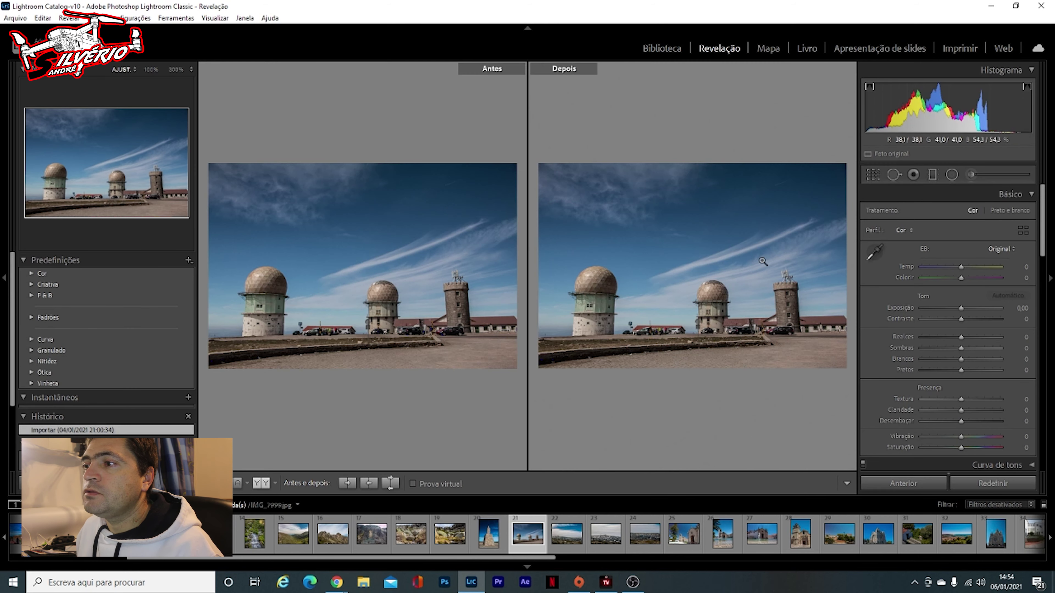
Reset the photo's settings, try Auto tone and zero it, then set Dehaze to +38
{"action": "left_click", "coordinate": [978, 481]}
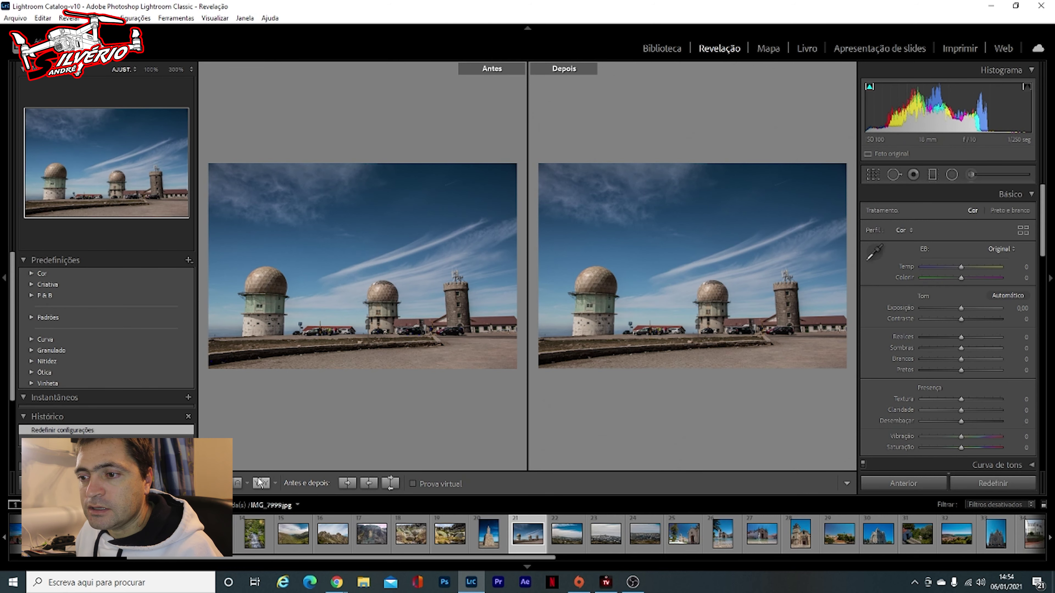
{"action": "left_click", "coordinate": [237, 483]}
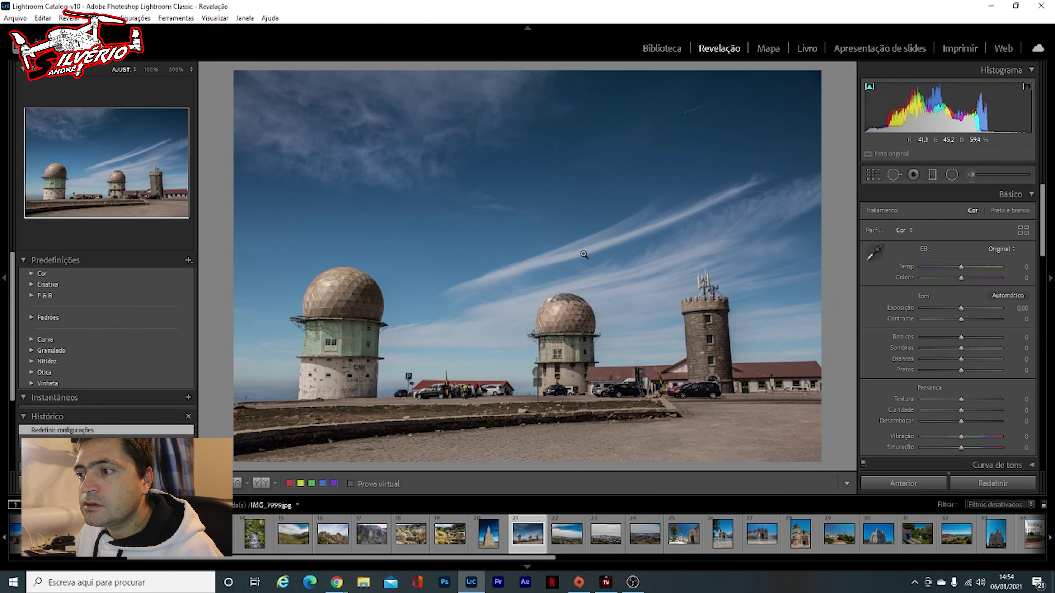
{"action": "left_click", "coordinate": [1003, 292]}
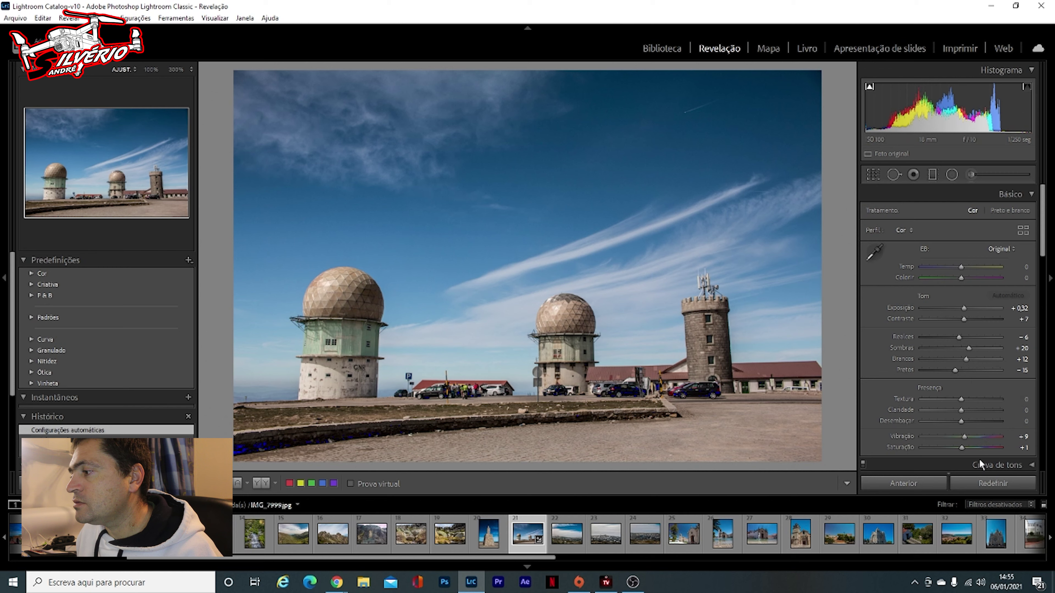
{"action": "left_click", "coordinate": [990, 487]}
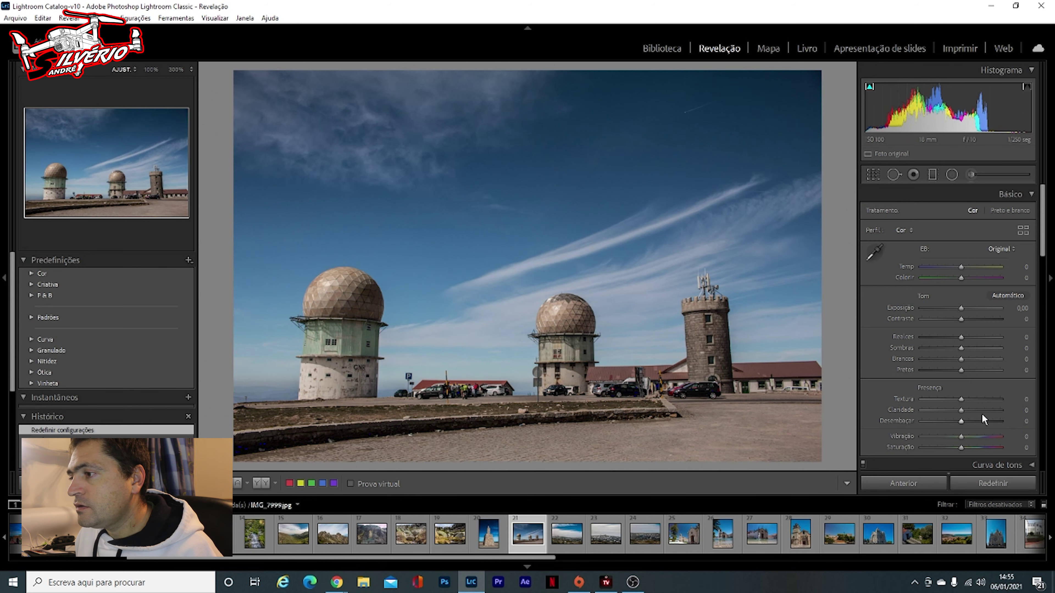
{"action": "left_click_drag", "start_coordinate": [962, 422], "coordinate": [974, 422]}
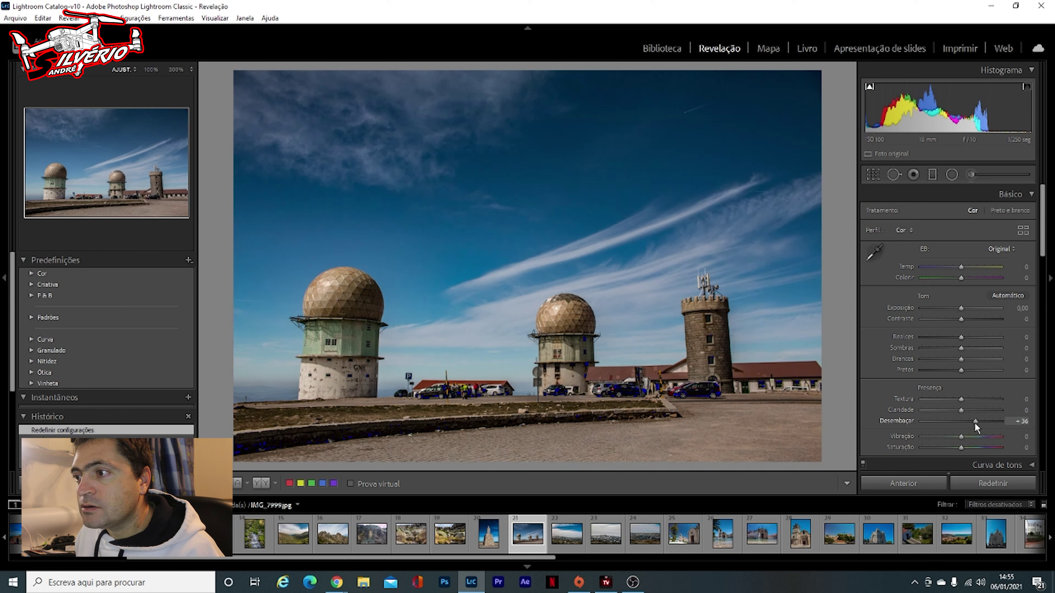
{"action": "left_click_drag", "start_coordinate": [975, 422], "coordinate": [975, 422]}
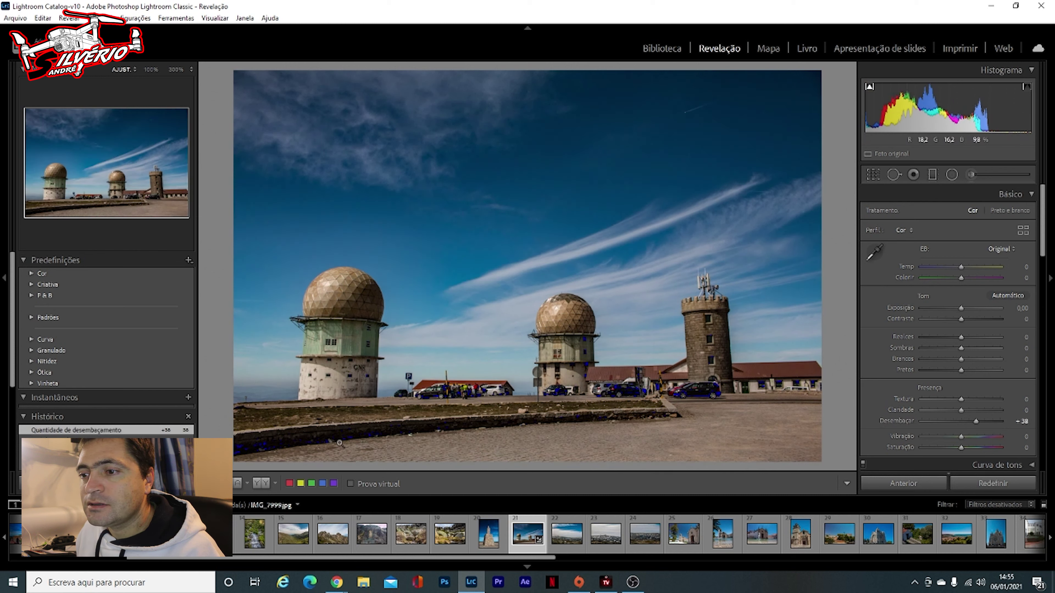
Compare before/after side by side, checking the left dome at 100%, then return to single view
{"action": "left_click", "coordinate": [264, 483]}
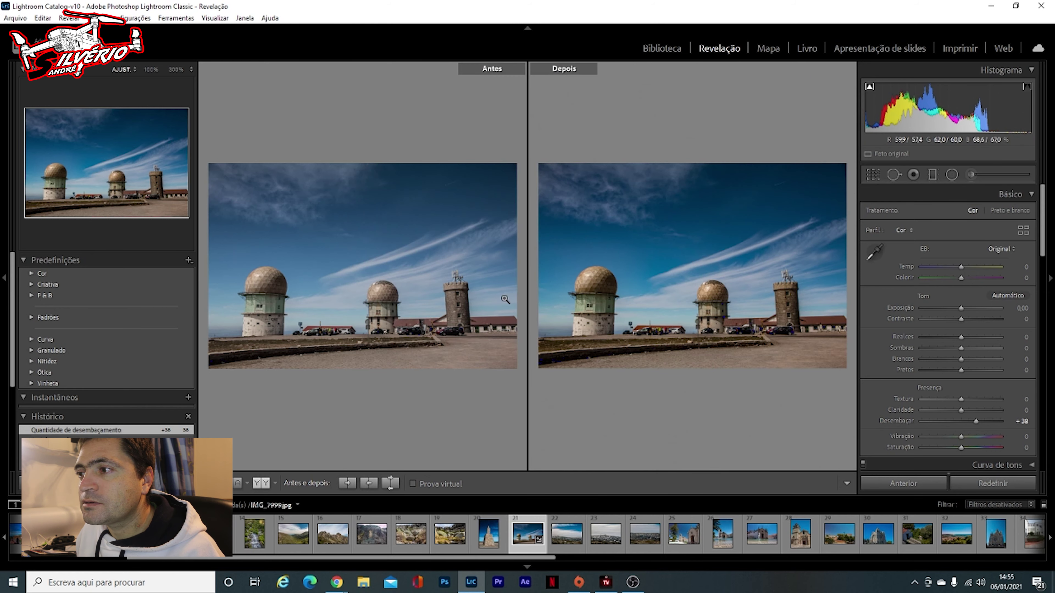
{"action": "left_click", "coordinate": [630, 271]}
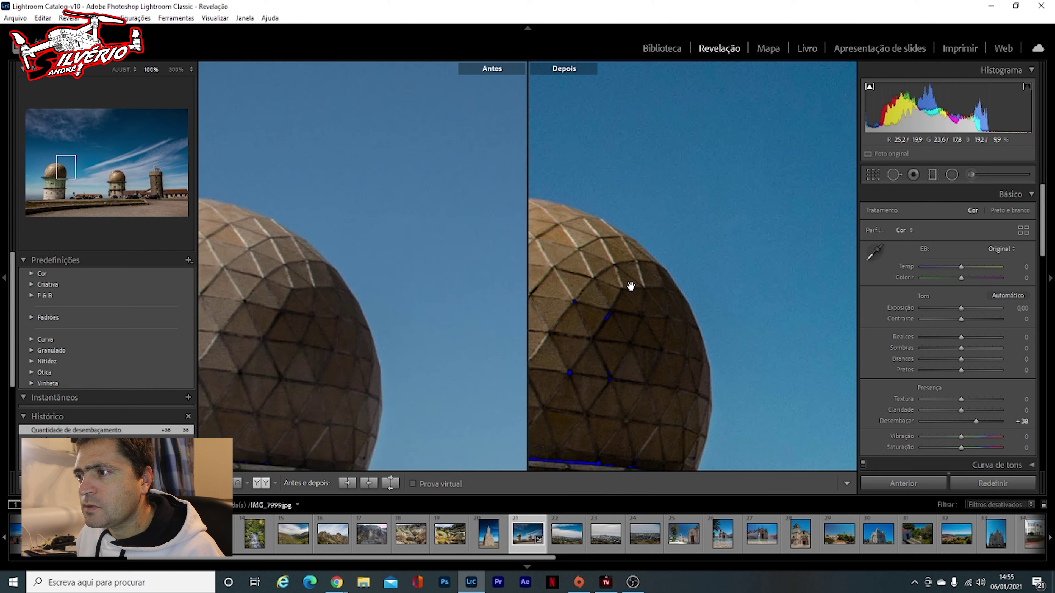
{"action": "left_click", "coordinate": [666, 285]}
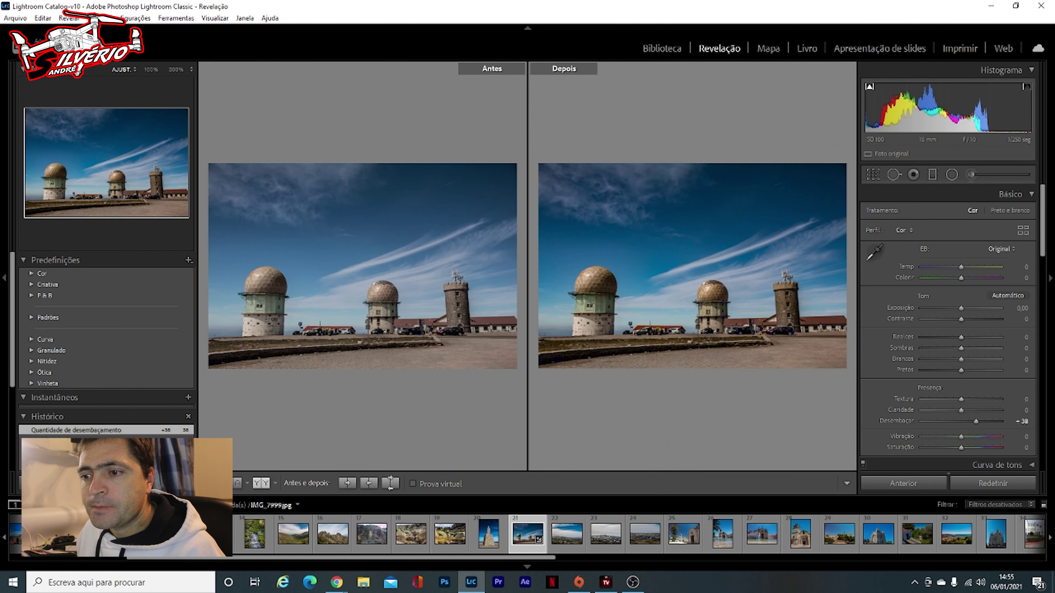
{"action": "left_click", "coordinate": [237, 483]}
Set Texture to +35, hide the shadow clipping warning, and raise Clarity to +13
{"action": "left_click_drag", "start_coordinate": [960, 398], "coordinate": [976, 399]}
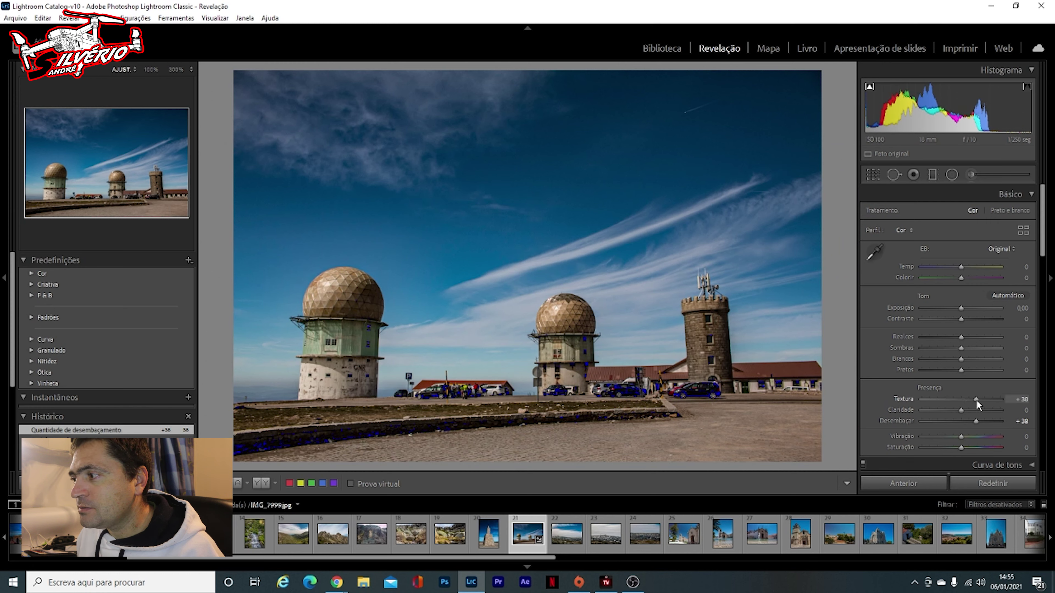
{"action": "left_click_drag", "start_coordinate": [975, 400], "coordinate": [974, 400]}
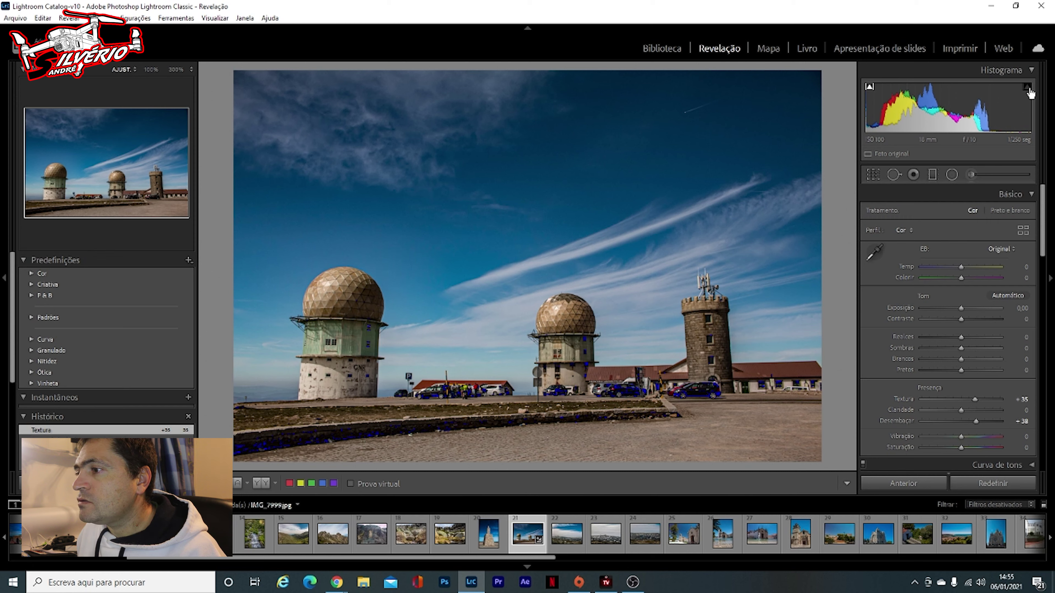
{"action": "left_click", "coordinate": [869, 87]}
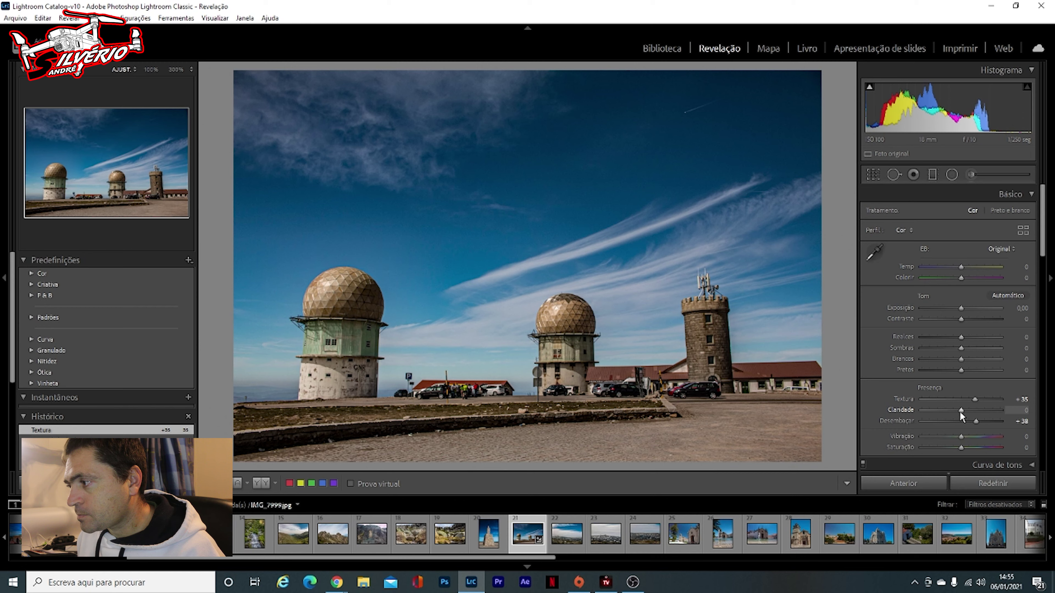
{"action": "left_click_drag", "start_coordinate": [962, 411], "coordinate": [966, 411]}
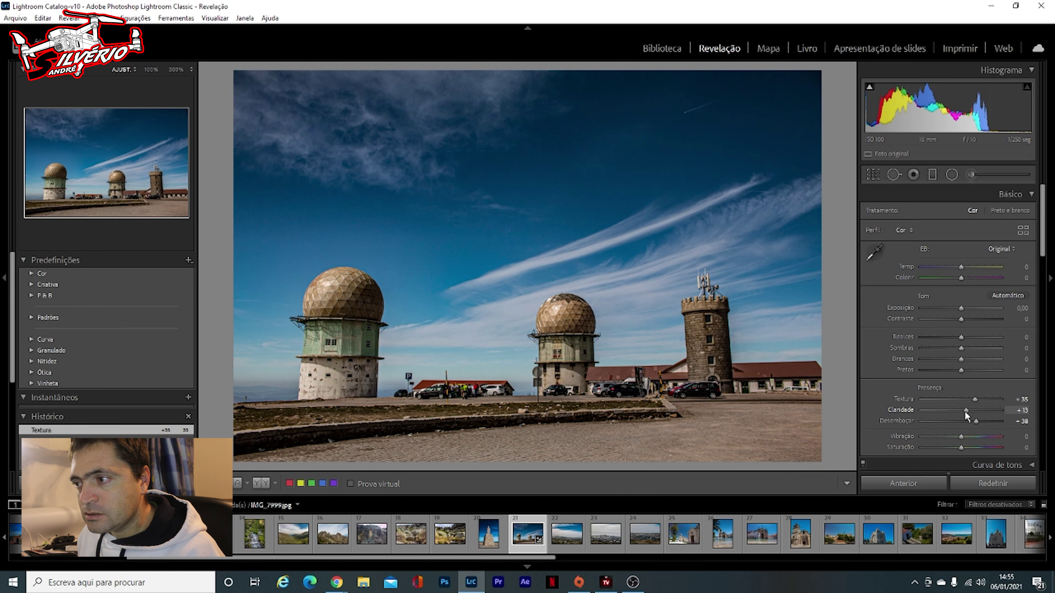
Inspect the sky and clouds above the middle dome at 100%, then start cooling Temp
{"action": "left_click", "coordinate": [547, 308]}
{"action": "left_click", "coordinate": [547, 307]}
{"action": "left_click", "coordinate": [560, 247]}
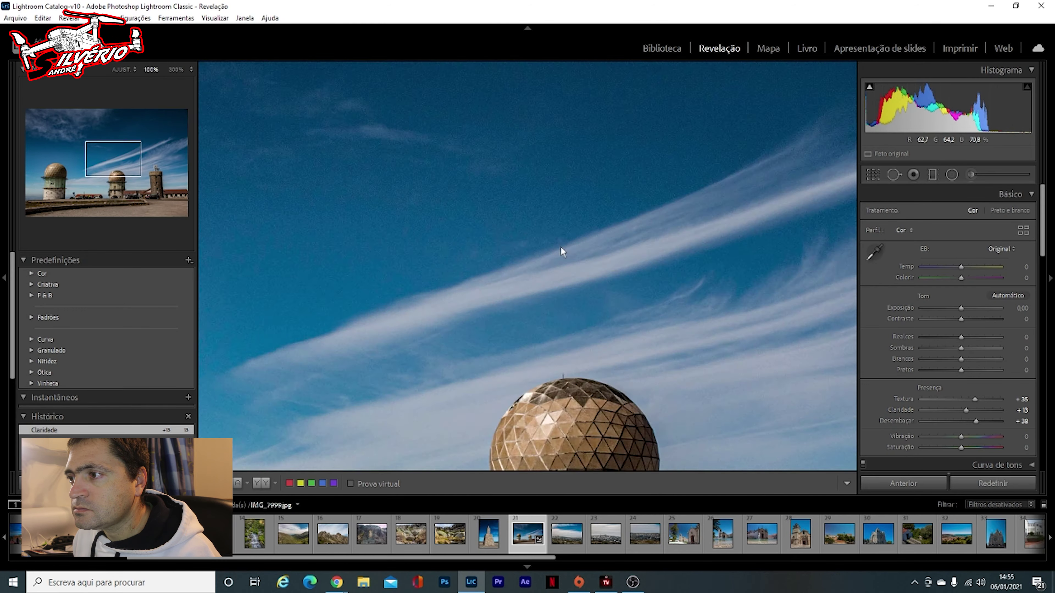
{"action": "left_click_drag", "start_coordinate": [564, 298], "coordinate": [587, 339]}
{"action": "left_click", "coordinate": [587, 341]}
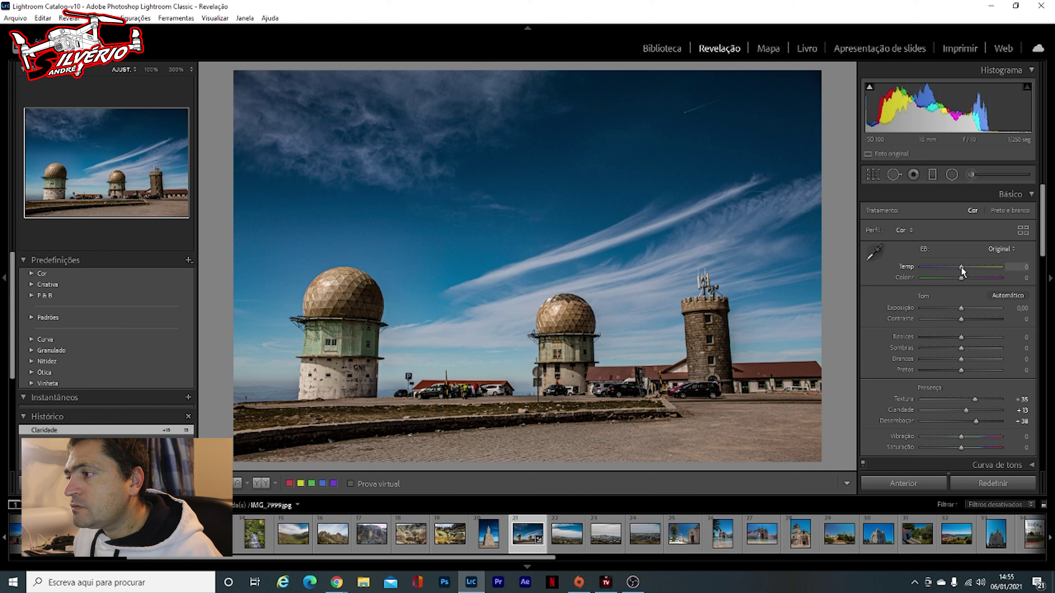
{"action": "left_click_drag", "start_coordinate": [961, 268], "coordinate": [956, 271]}
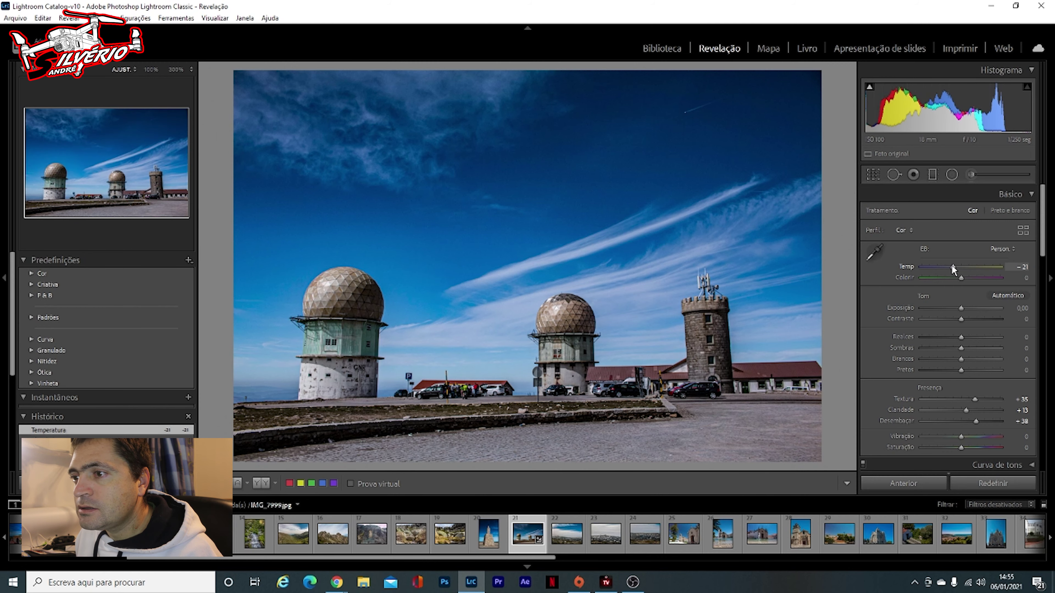
Check the left dome, then compare before/after at 100% on the GNR wall and cars building
{"action": "left_click", "coordinate": [299, 316]}
{"action": "left_click", "coordinate": [358, 287]}
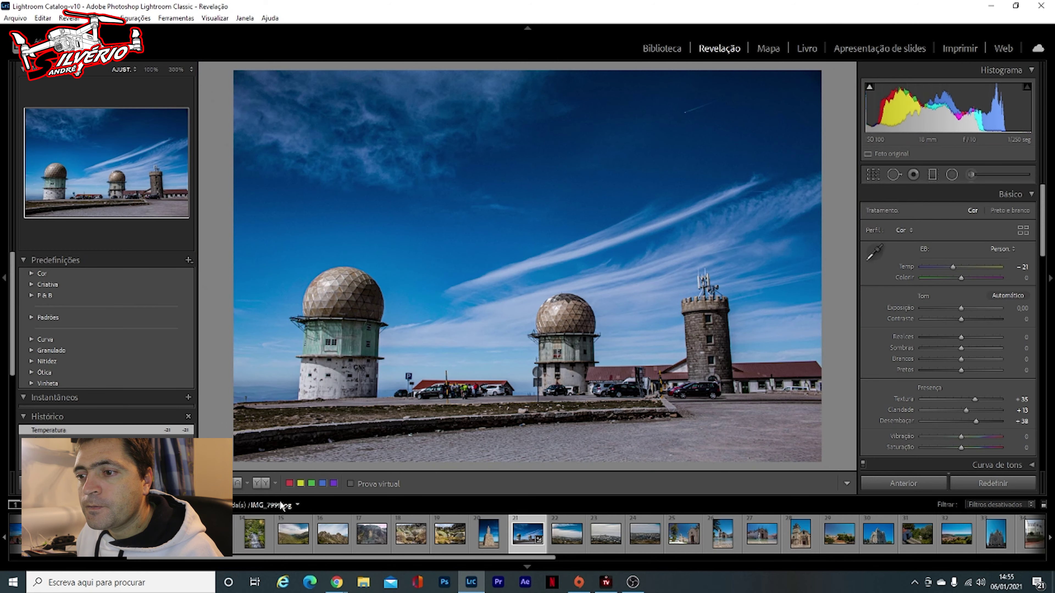
{"action": "left_click", "coordinate": [257, 485]}
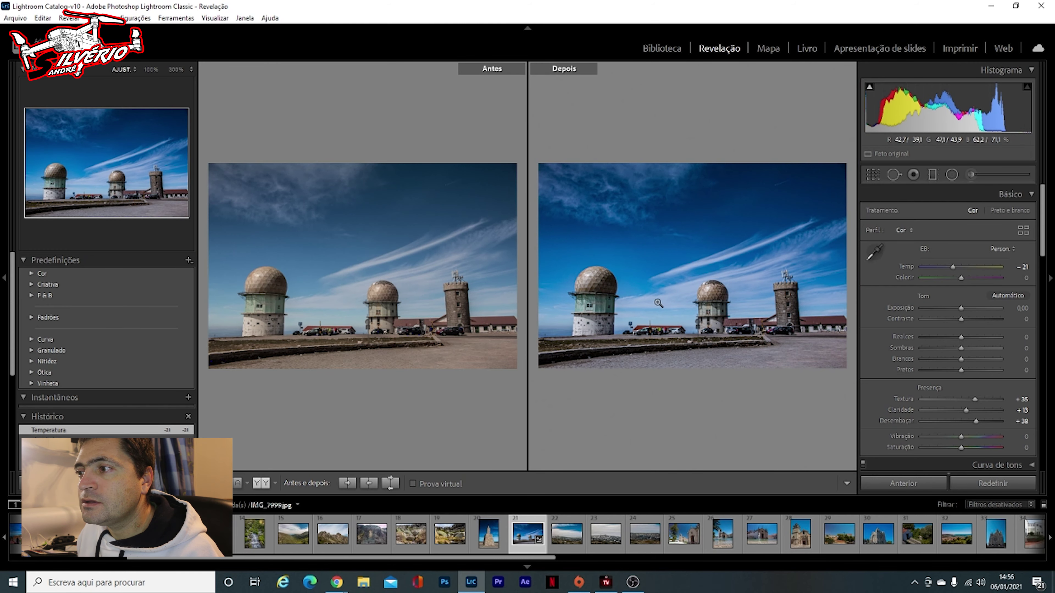
{"action": "left_click", "coordinate": [598, 328]}
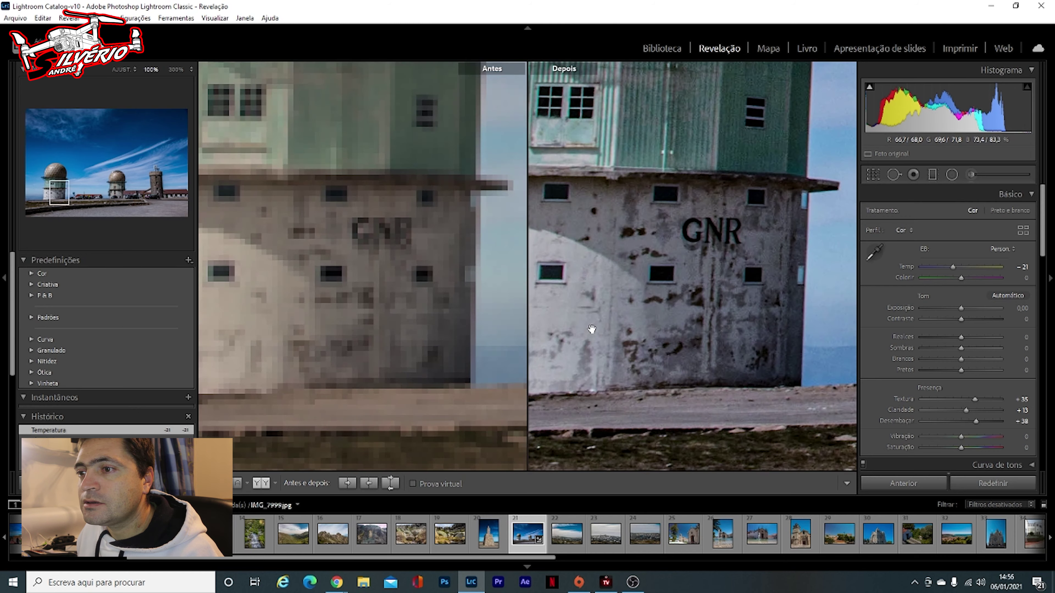
{"action": "left_click", "coordinate": [583, 308]}
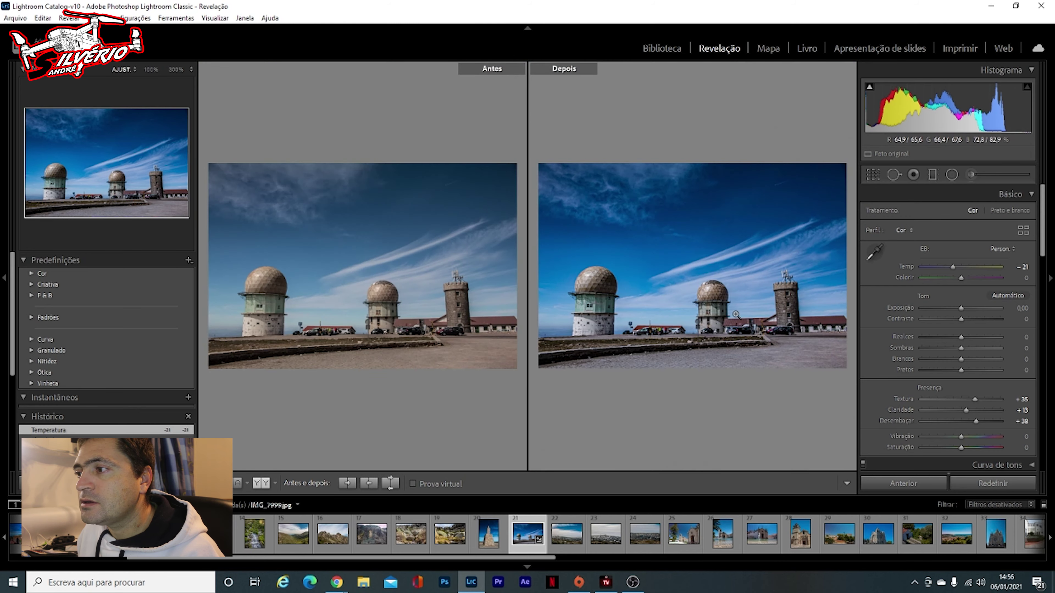
{"action": "left_click", "coordinate": [712, 321]}
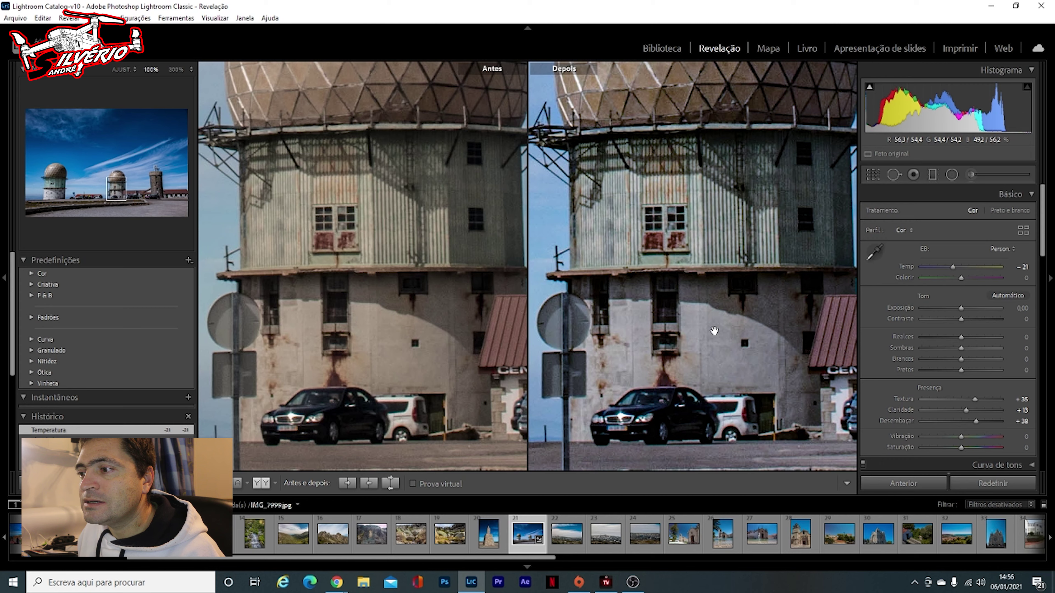
{"action": "left_click", "coordinate": [713, 330]}
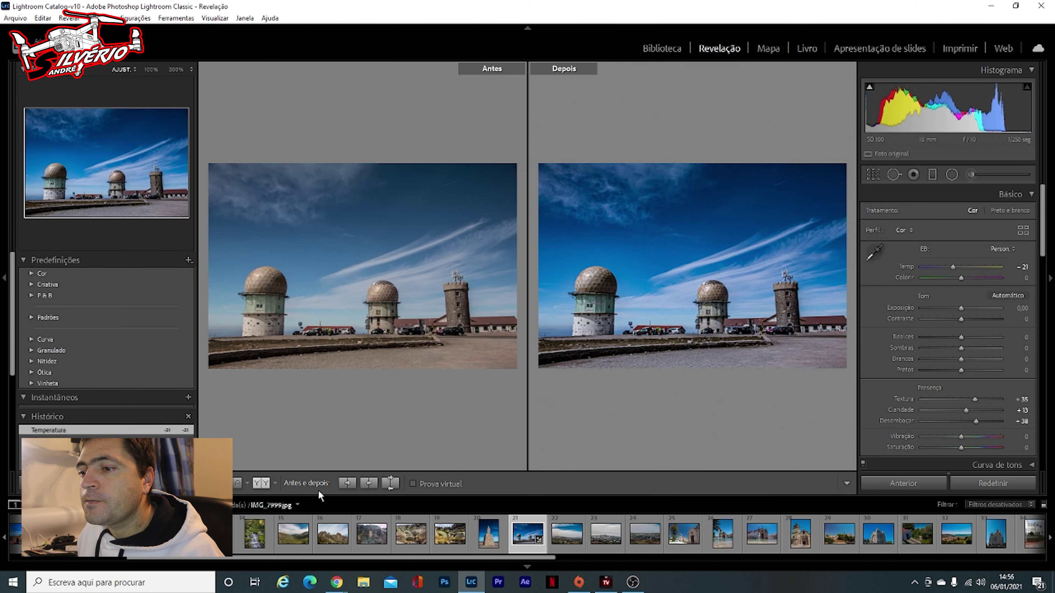
{"action": "key", "text": "y"}
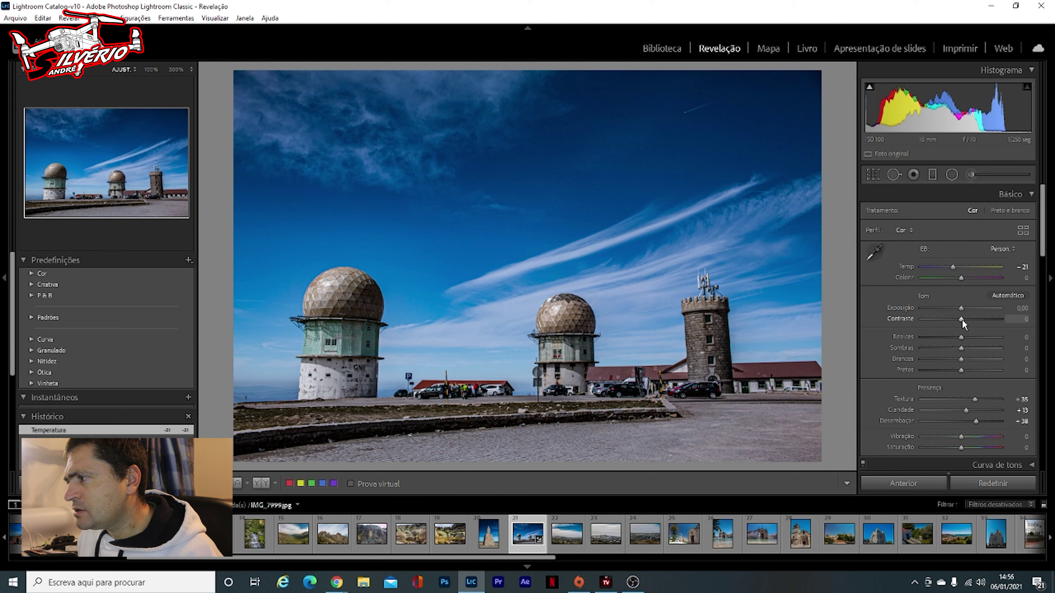
Raise Contrast to +13 and Highlights to +15 in the Basic panel
{"action": "left_click_drag", "start_coordinate": [961, 319], "coordinate": [965, 323]}
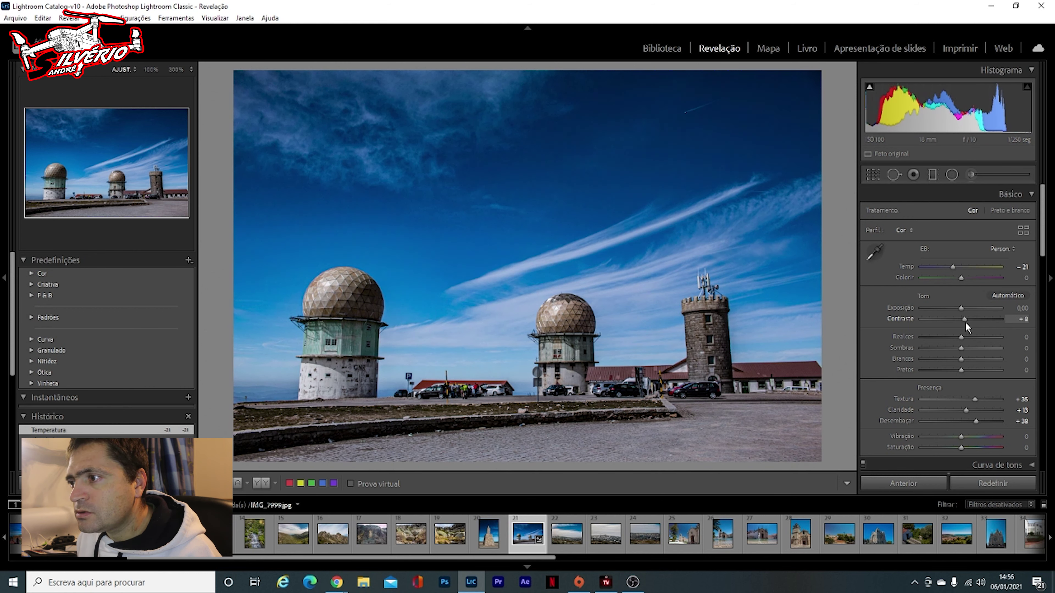
{"action": "left_click_drag", "start_coordinate": [964, 322], "coordinate": [968, 323]}
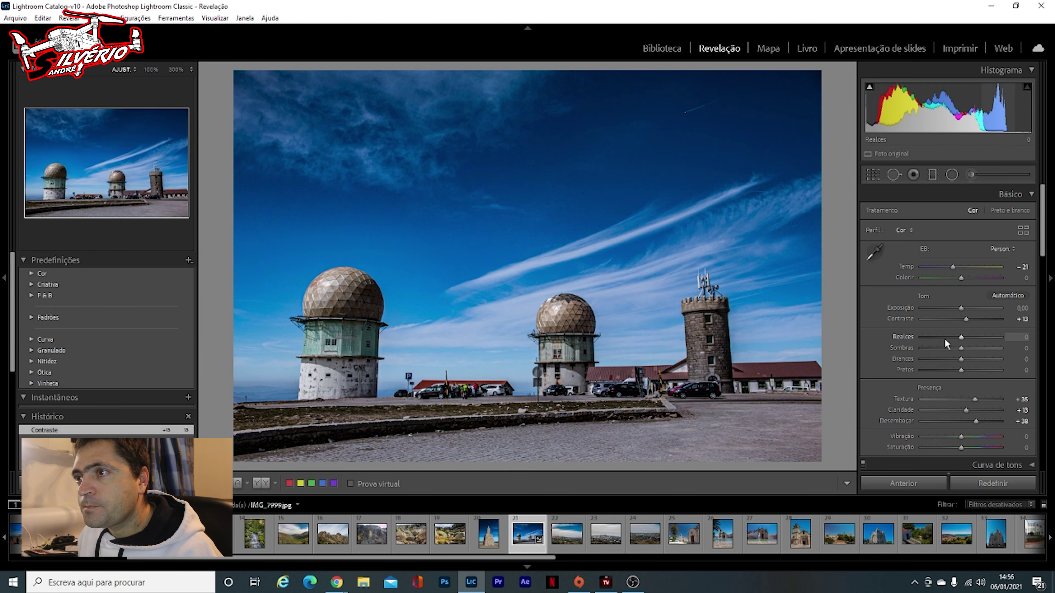
{"action": "mouse_move", "coordinate": [962, 336]}
{"action": "left_mouse_down"}
{"action": "mouse_move", "coordinate": [944, 343]}
{"action": "mouse_move", "coordinate": [967, 339]}
{"action": "left_mouse_up"}
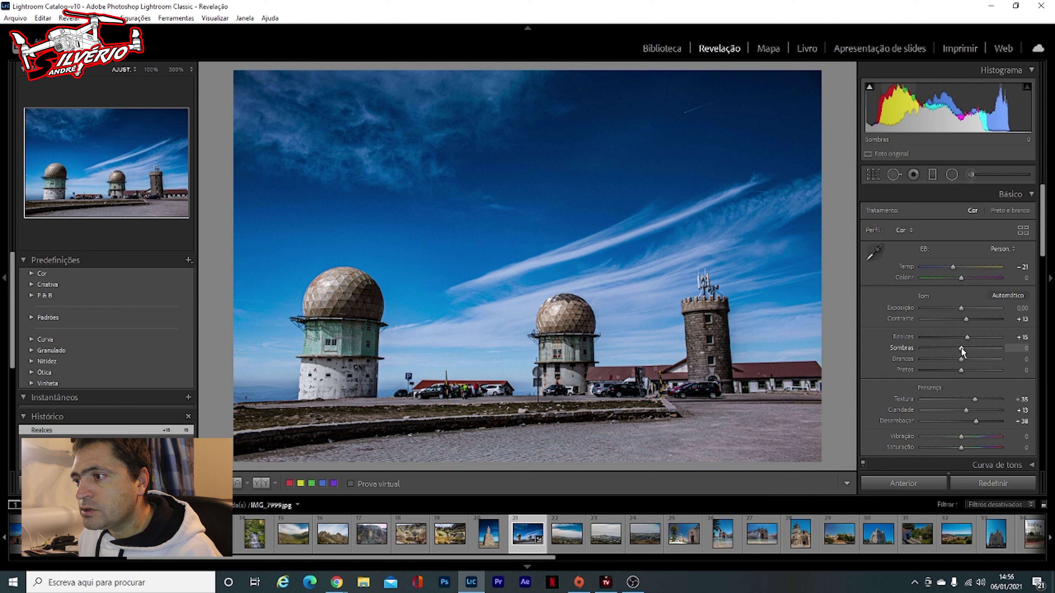
Lift Shadows to +57 and Whites to +15
{"action": "left_click_drag", "start_coordinate": [962, 348], "coordinate": [983, 347]}
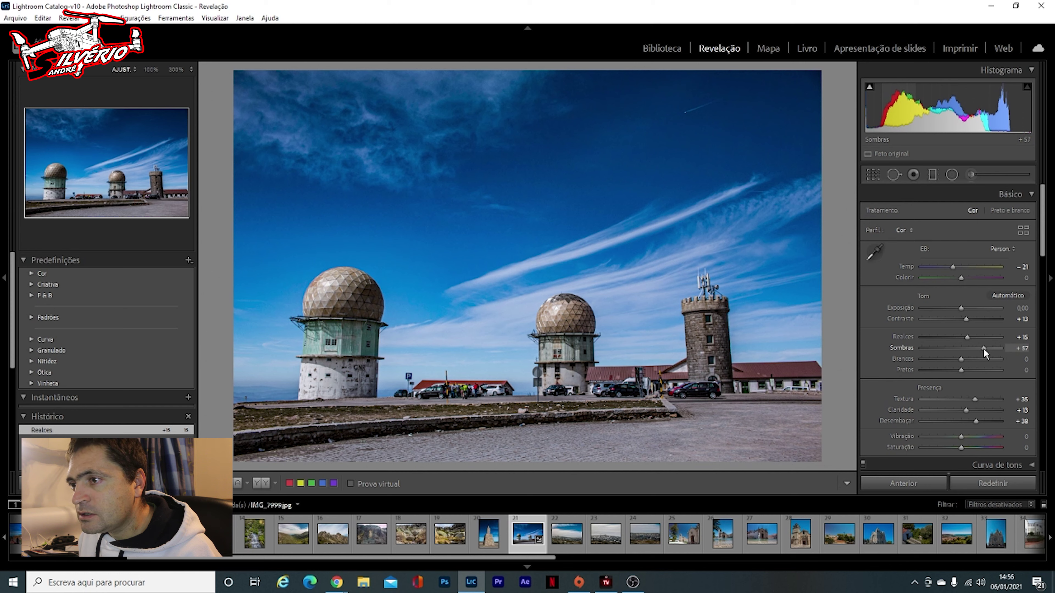
{"action": "left_click_drag", "start_coordinate": [983, 348], "coordinate": [982, 347]}
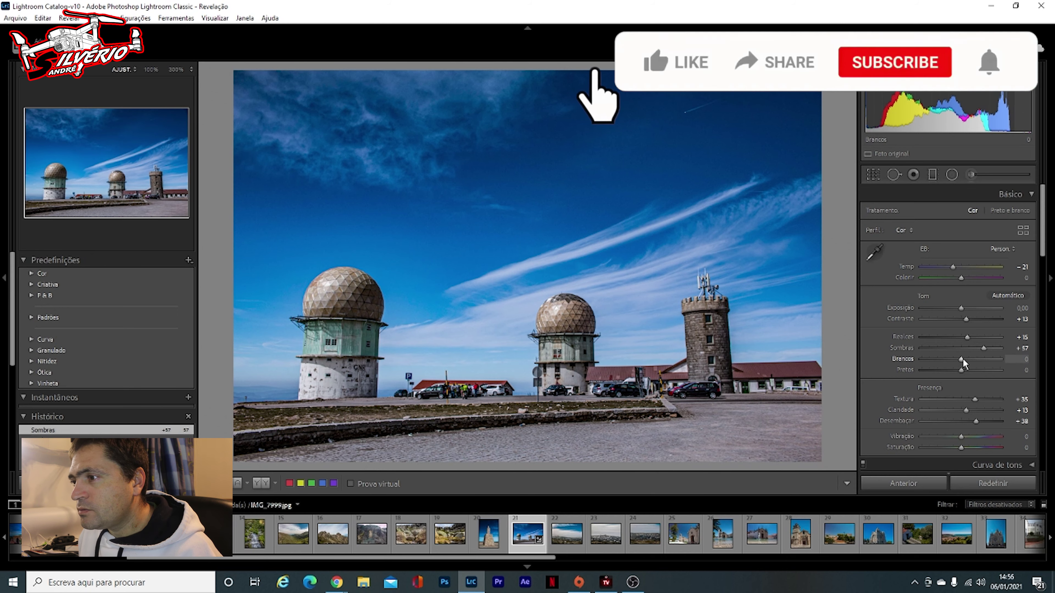
{"action": "mouse_move", "coordinate": [962, 359]}
{"action": "left_mouse_down"}
{"action": "mouse_move", "coordinate": [984, 360]}
{"action": "mouse_move", "coordinate": [968, 361]}
{"action": "left_mouse_up"}
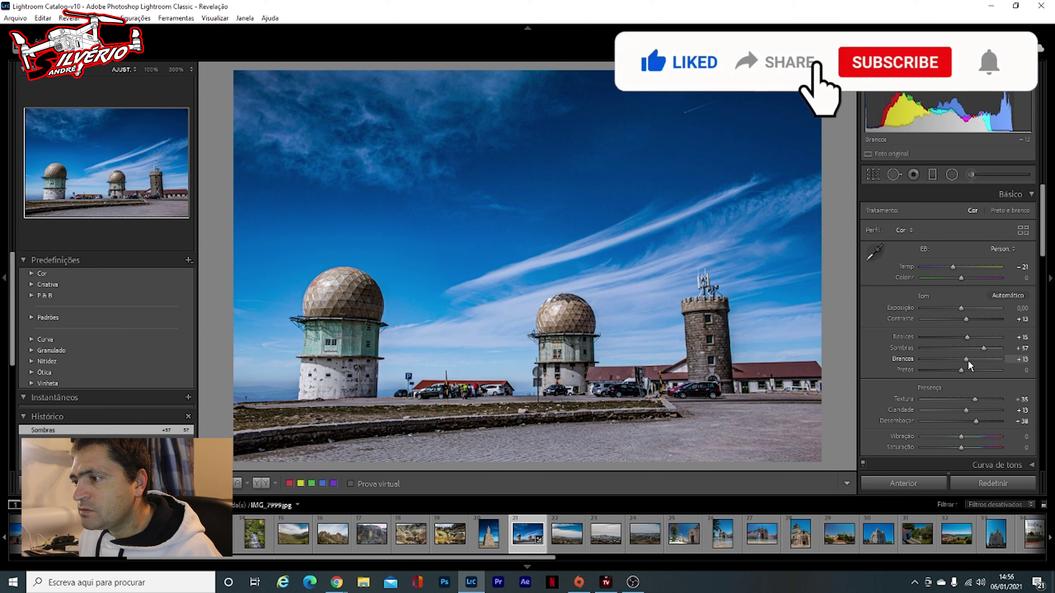
{"action": "left_click_drag", "start_coordinate": [967, 361], "coordinate": [968, 361]}
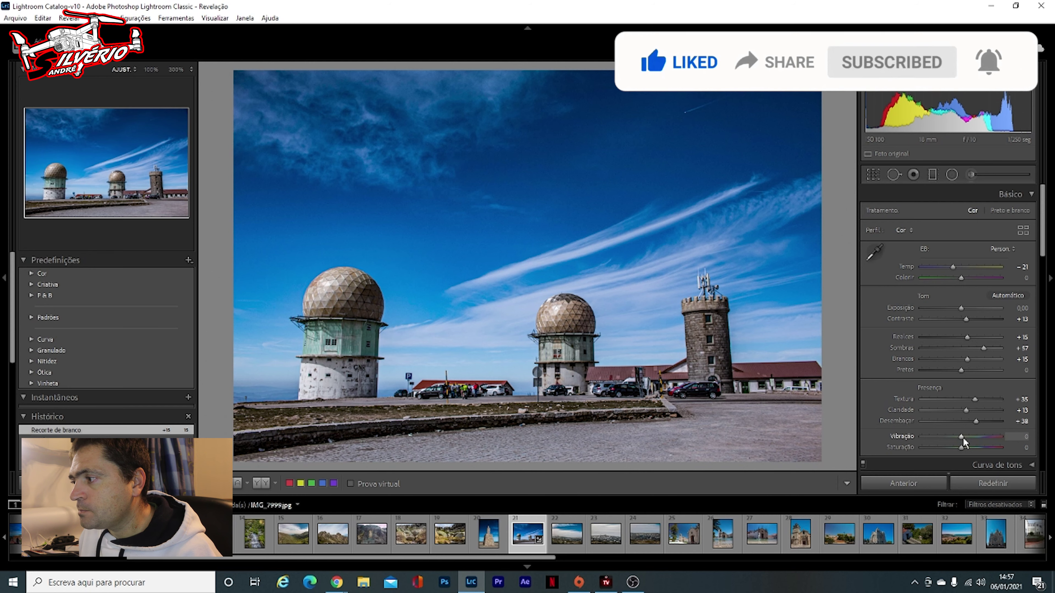
Drag Vibrance to +39 and Saturation to +10 for a richer sky
{"action": "left_click_drag", "start_coordinate": [962, 437], "coordinate": [972, 435]}
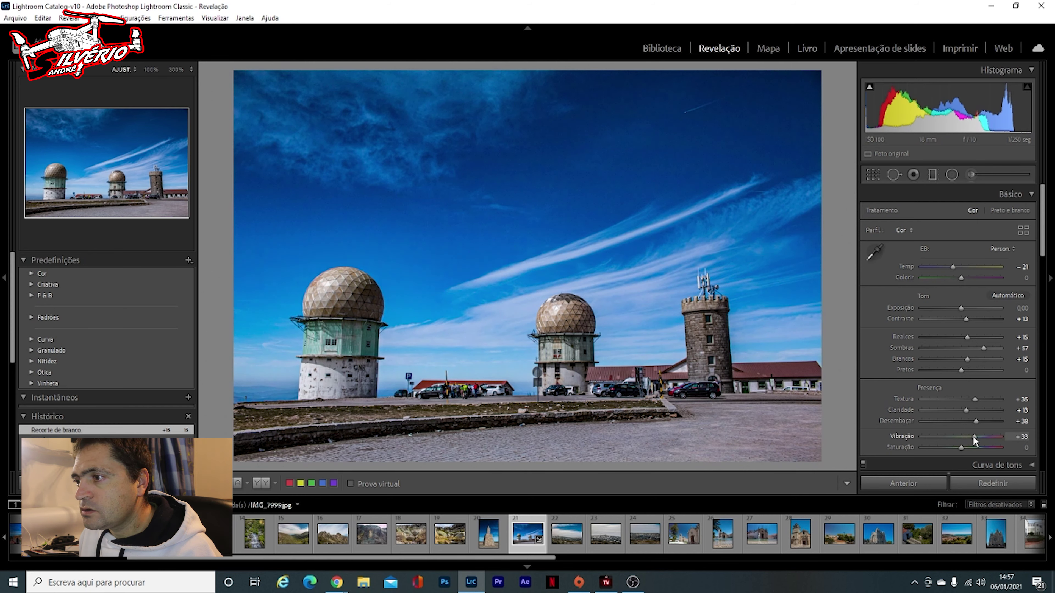
{"action": "left_click_drag", "start_coordinate": [975, 437], "coordinate": [975, 438]}
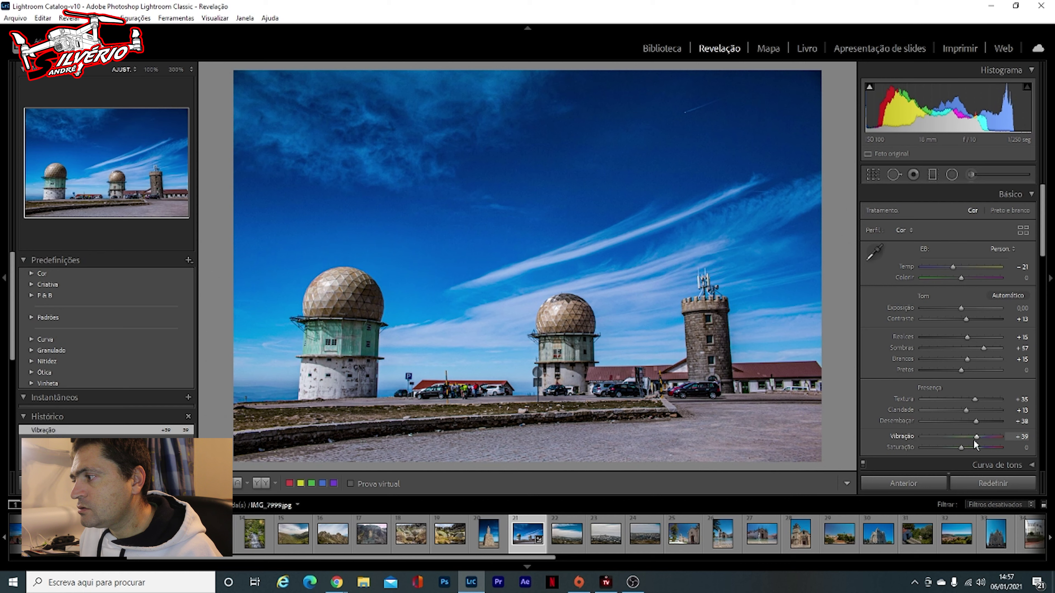
{"action": "mouse_move", "coordinate": [962, 447]}
{"action": "left_mouse_down"}
{"action": "mouse_move", "coordinate": [981, 447]}
{"action": "mouse_move", "coordinate": [964, 447]}
{"action": "left_mouse_up"}
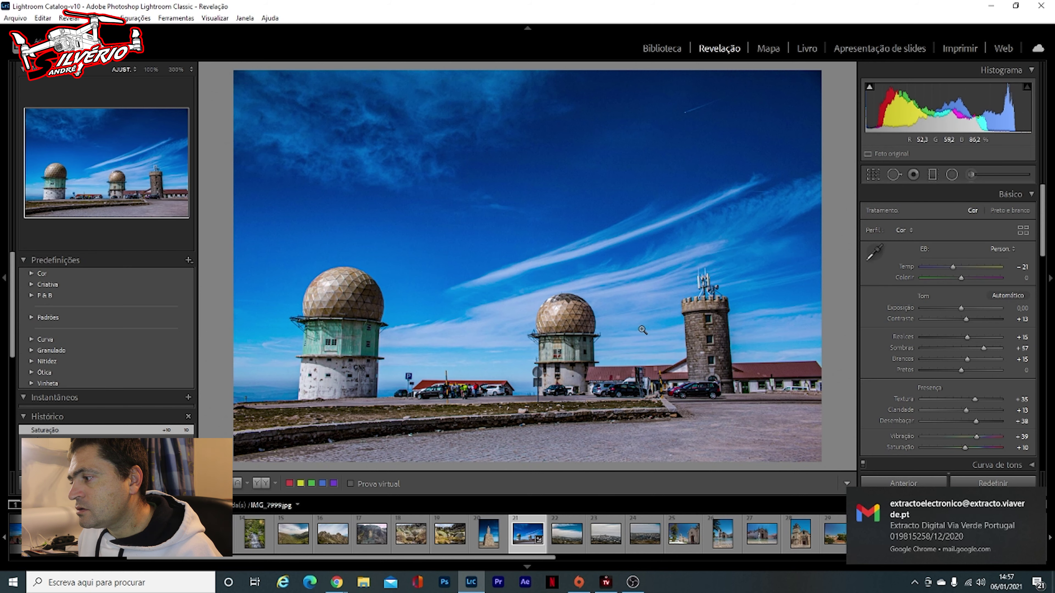
Compare before/after at 100% across the left dome, GNR lettering and tower, then fit both
{"action": "left_click", "coordinate": [267, 485]}
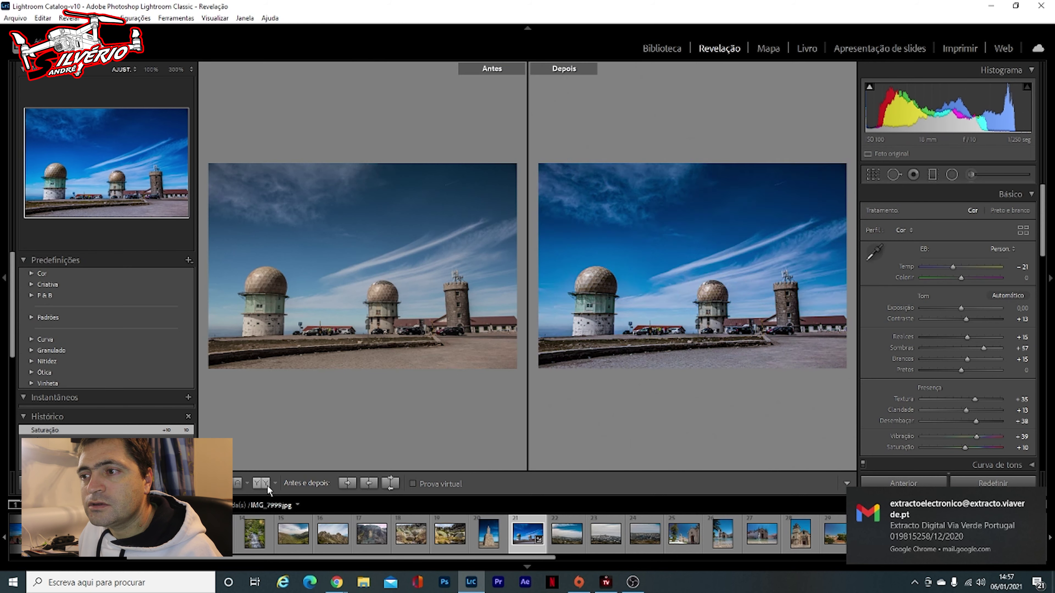
{"action": "left_click", "coordinate": [606, 290]}
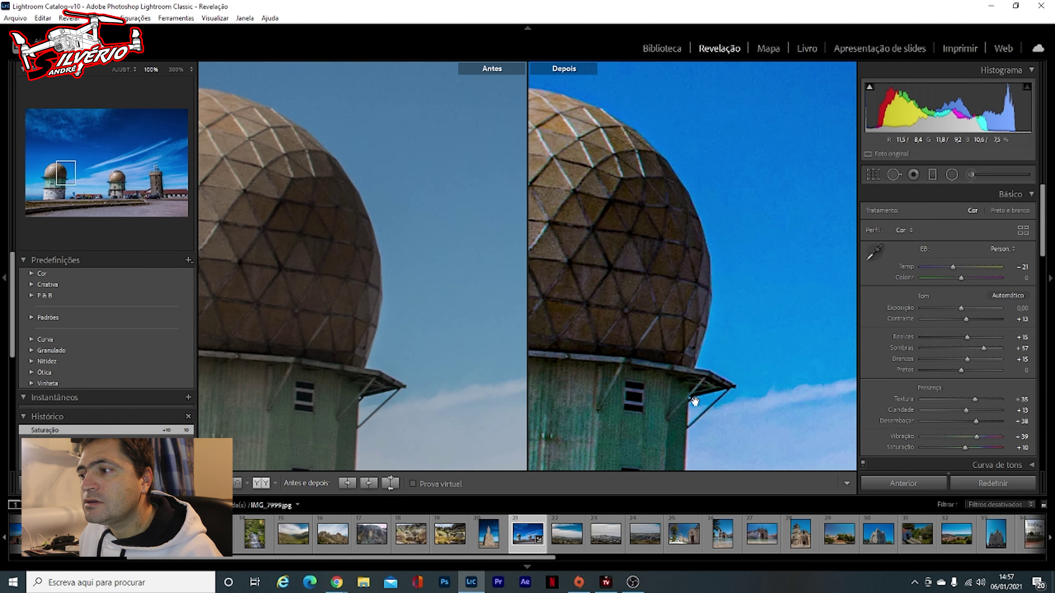
{"action": "left_click_drag", "start_coordinate": [683, 412], "coordinate": [683, 211]}
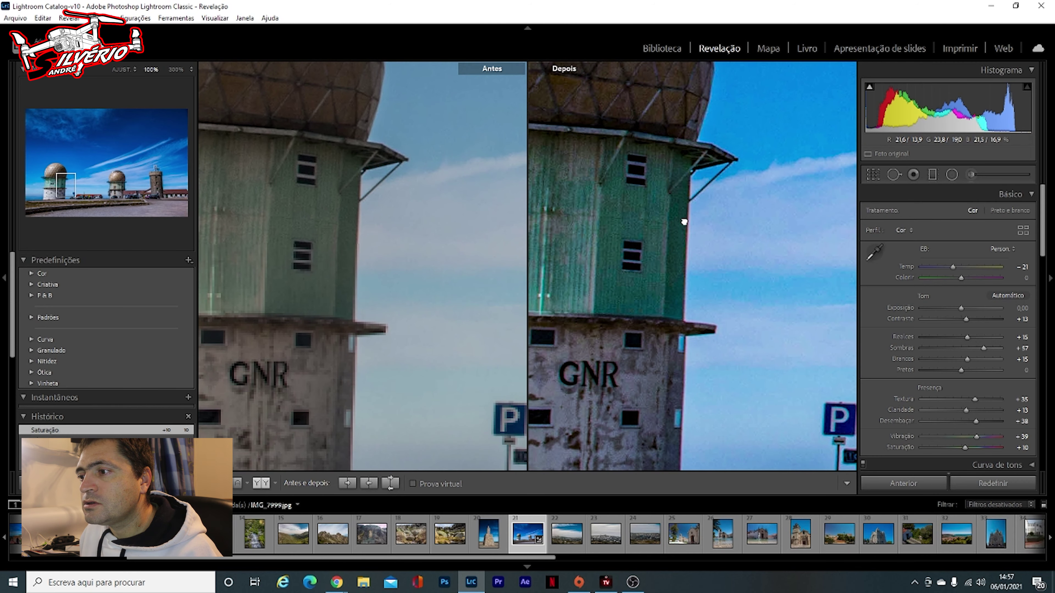
{"action": "left_click_drag", "start_coordinate": [679, 275], "coordinate": [657, 221]}
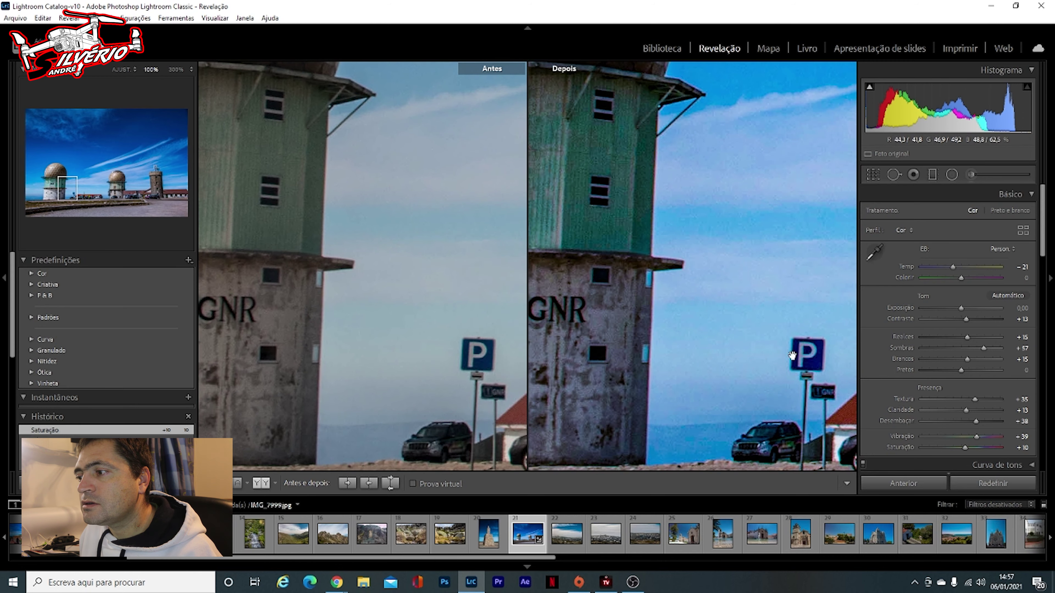
{"action": "left_click", "coordinate": [701, 330]}
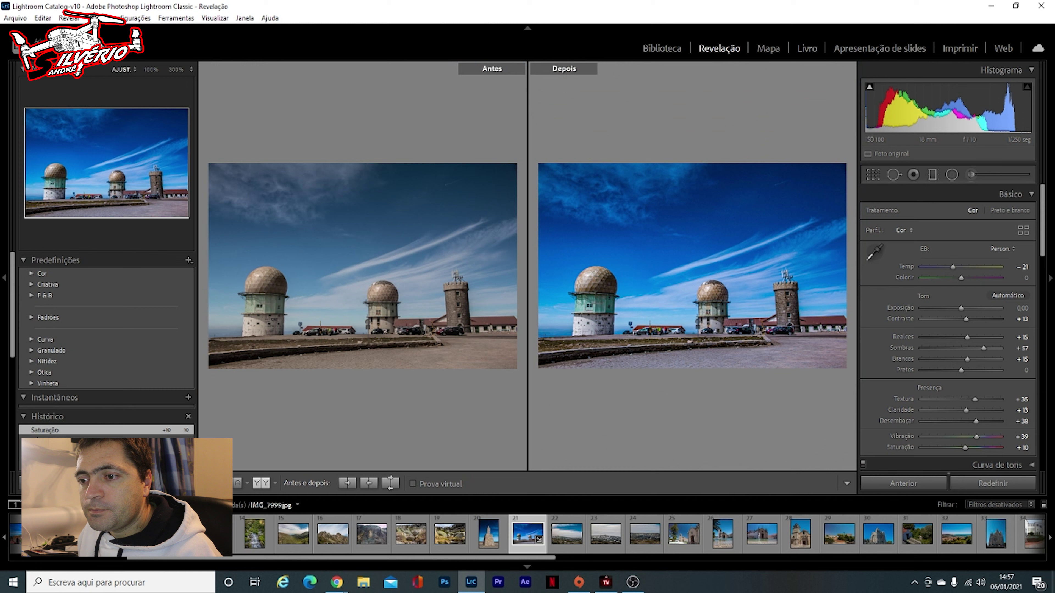
{"action": "key", "text": "y"}
{"action": "scroll", "coordinate": [925, 407], "scroll_direction": "down", "scroll_amount": 3}
Zoom into the sky at 100% and raise Luminance noise reduction to 41
{"action": "scroll", "coordinate": [925, 407], "scroll_direction": "down", "scroll_amount": 5}
{"action": "scroll", "coordinate": [929, 394], "scroll_direction": "down", "scroll_amount": 4}
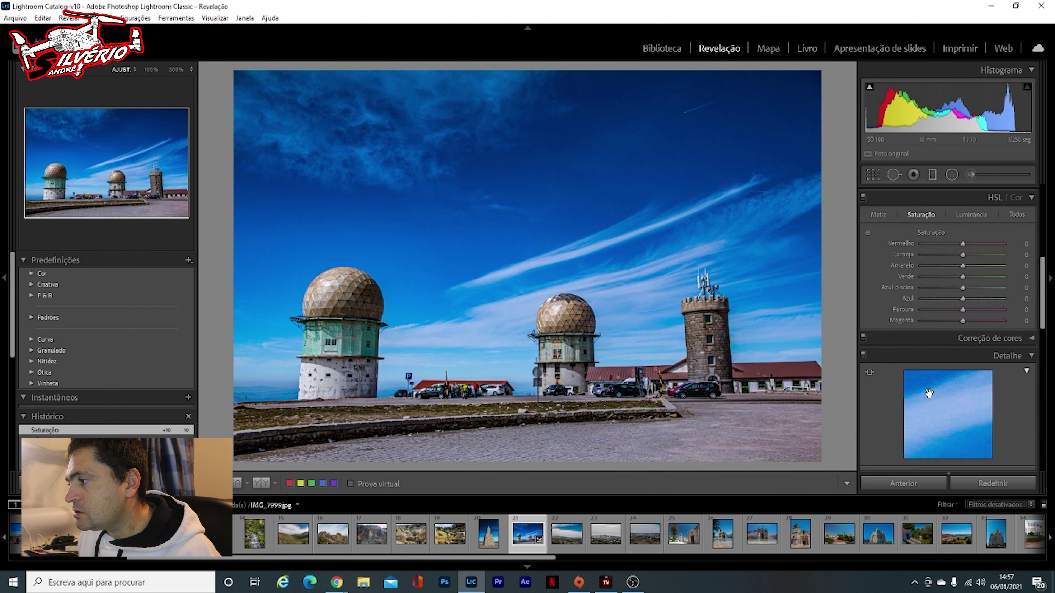
{"action": "scroll", "coordinate": [929, 393], "scroll_direction": "down", "scroll_amount": 3}
{"action": "left_click", "coordinate": [534, 229]}
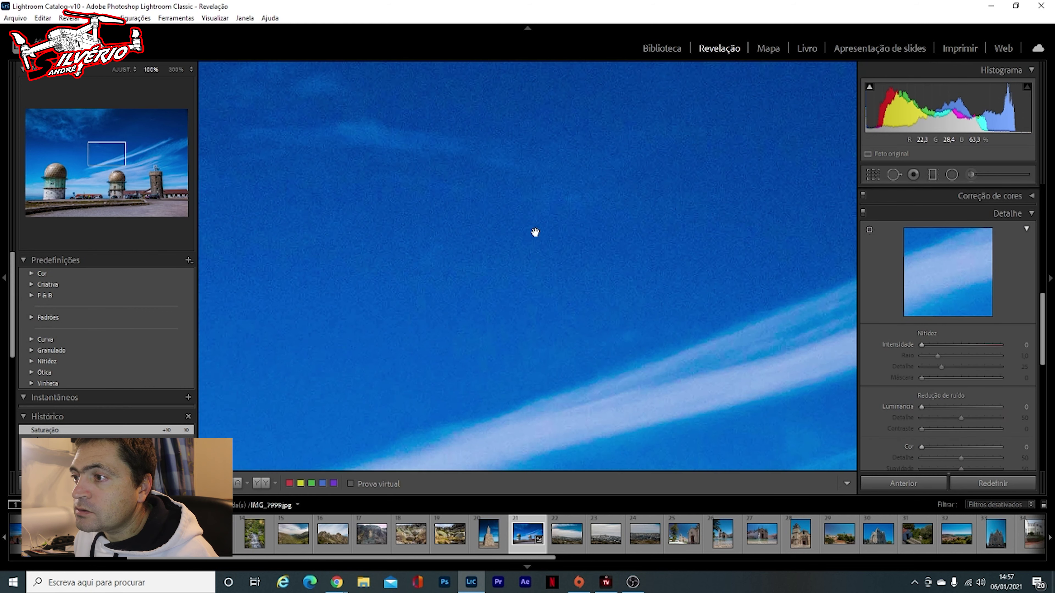
{"action": "scroll", "coordinate": [977, 406], "scroll_direction": "down", "scroll_amount": 2}
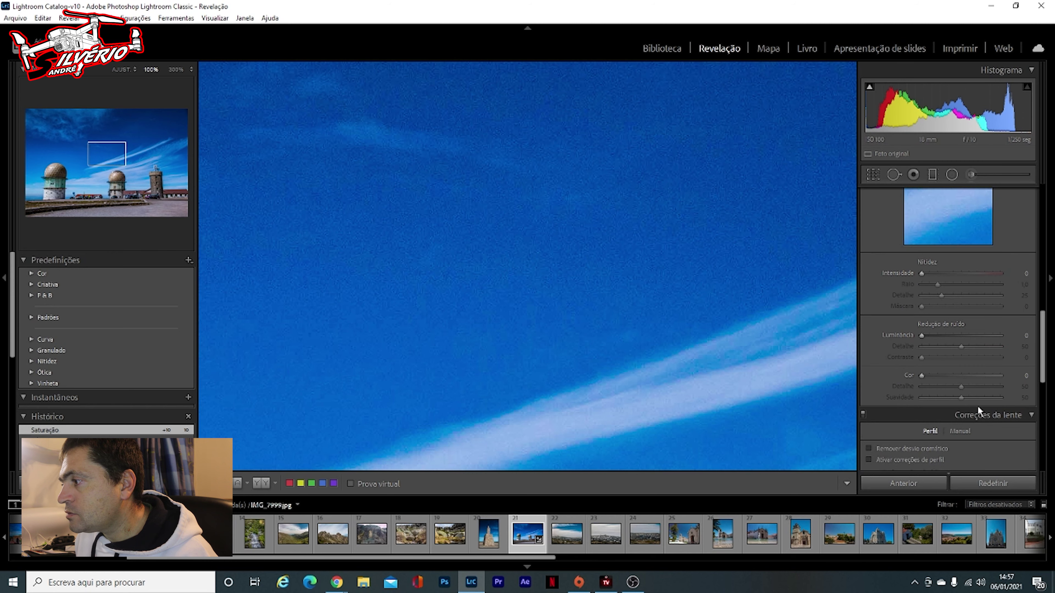
{"action": "left_click_drag", "start_coordinate": [923, 335], "coordinate": [940, 336]}
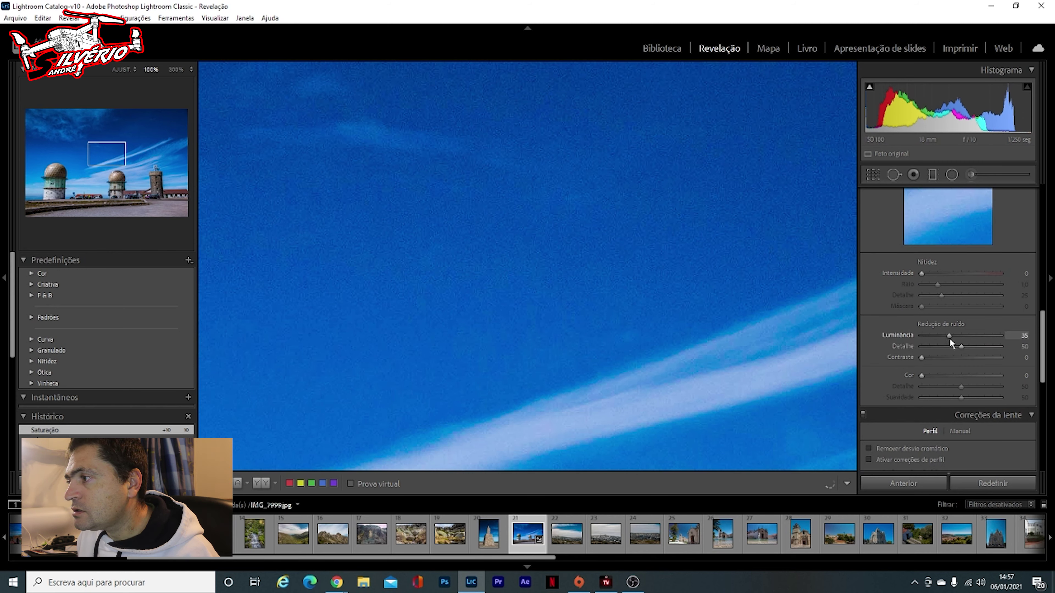
{"action": "left_click_drag", "start_coordinate": [950, 339], "coordinate": [952, 339]}
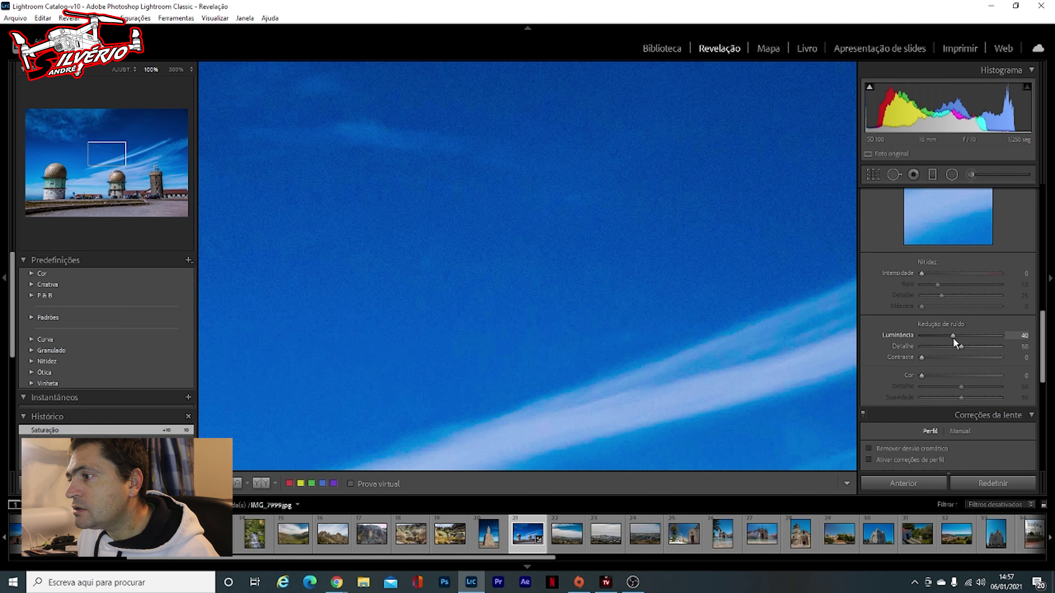
Zoom-check the sky, middle dome and tower antennas at 100%, ending on the whole photo
{"action": "left_click", "coordinate": [779, 337]}
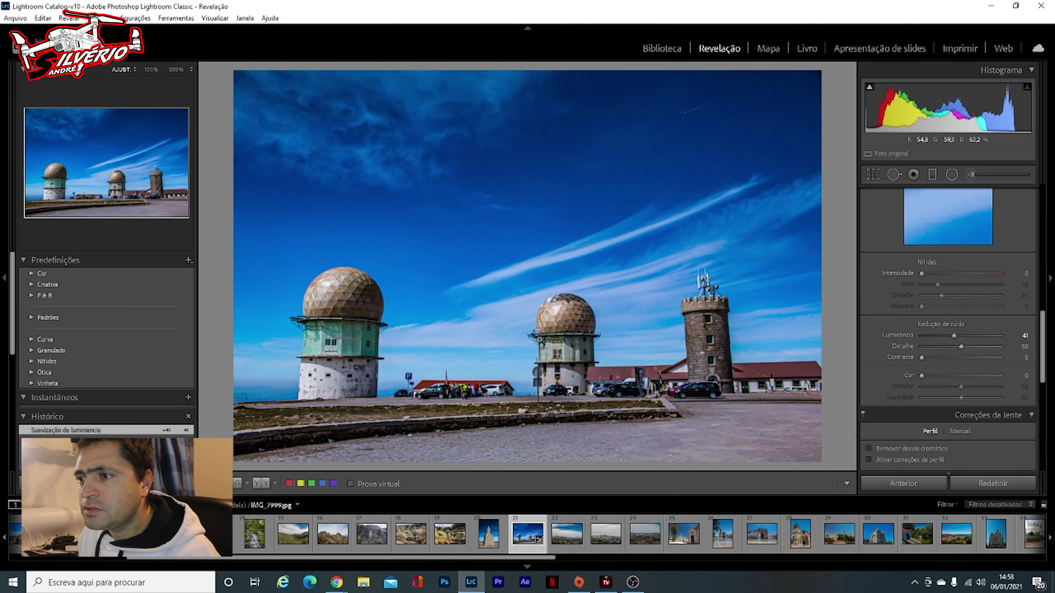
{"action": "left_click", "coordinate": [467, 319]}
{"action": "left_click", "coordinate": [544, 335]}
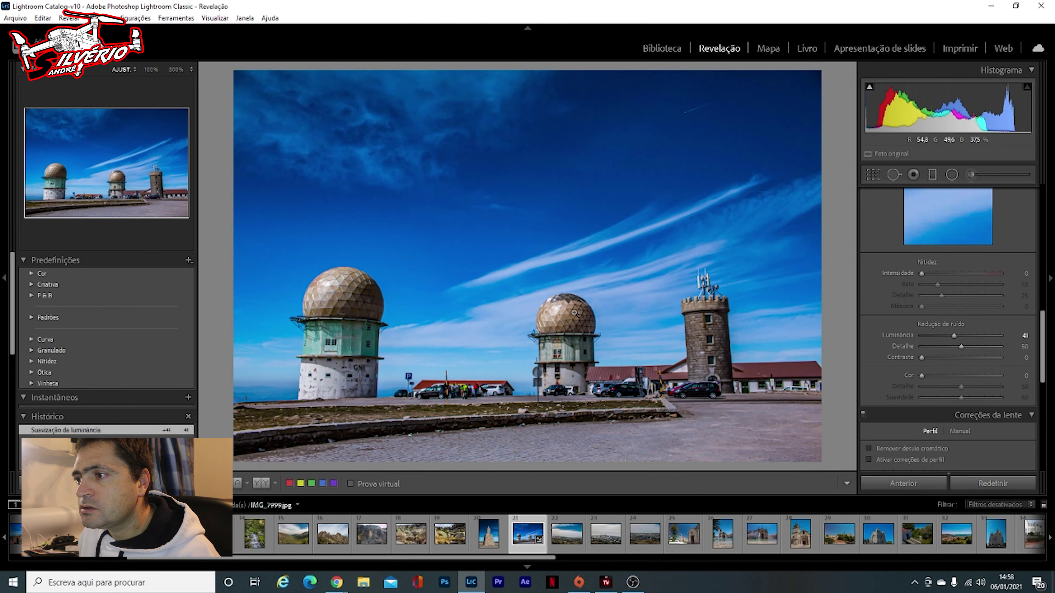
{"action": "left_click", "coordinate": [575, 312]}
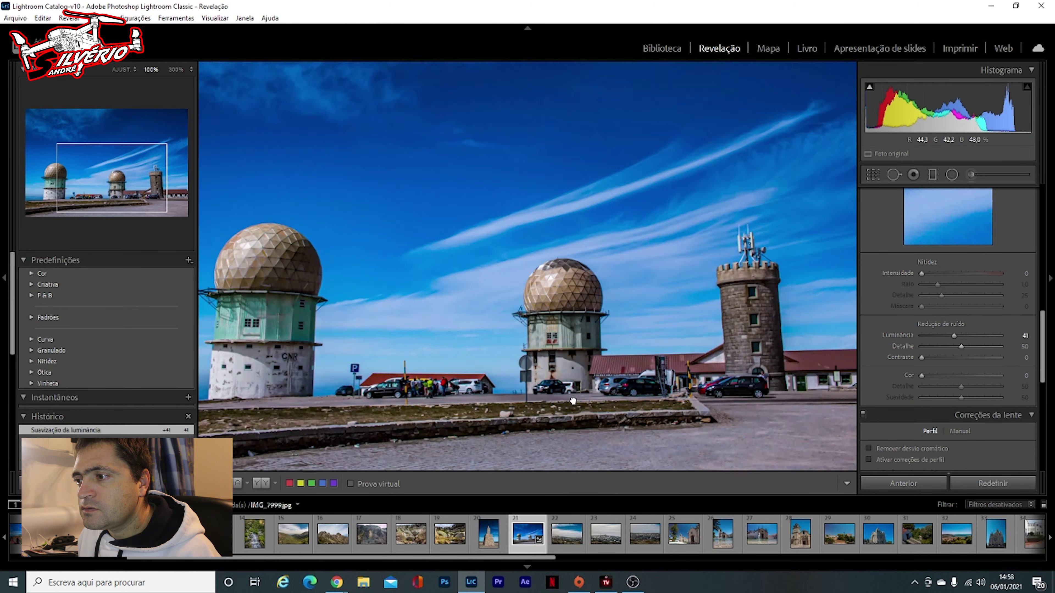
{"action": "left_click", "coordinate": [573, 401]}
{"action": "left_click", "coordinate": [537, 363]}
{"action": "left_click", "coordinate": [580, 349]}
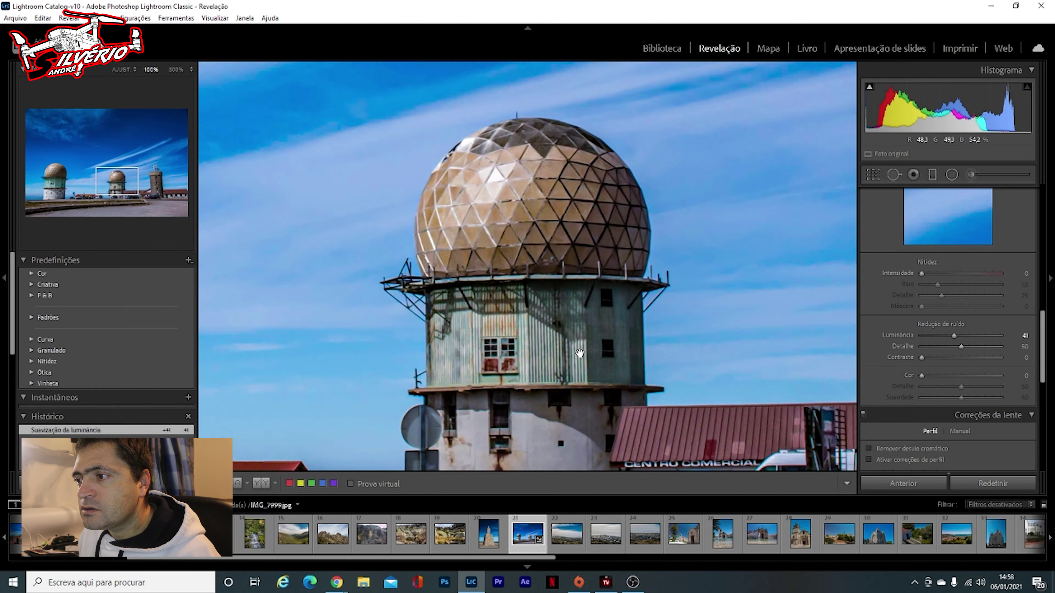
{"action": "left_click", "coordinate": [600, 324]}
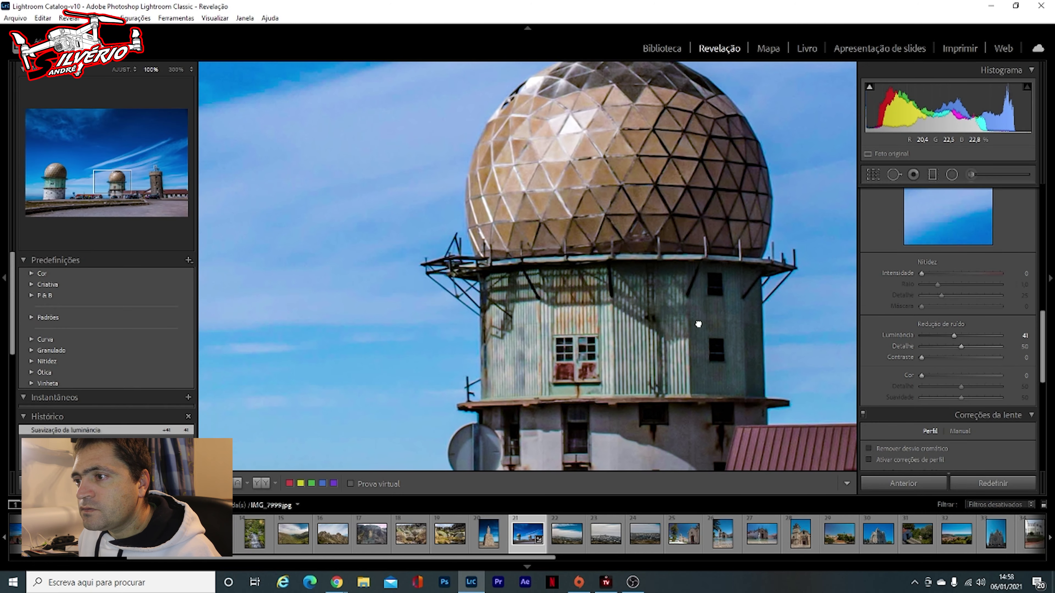
{"action": "left_click", "coordinate": [698, 323]}
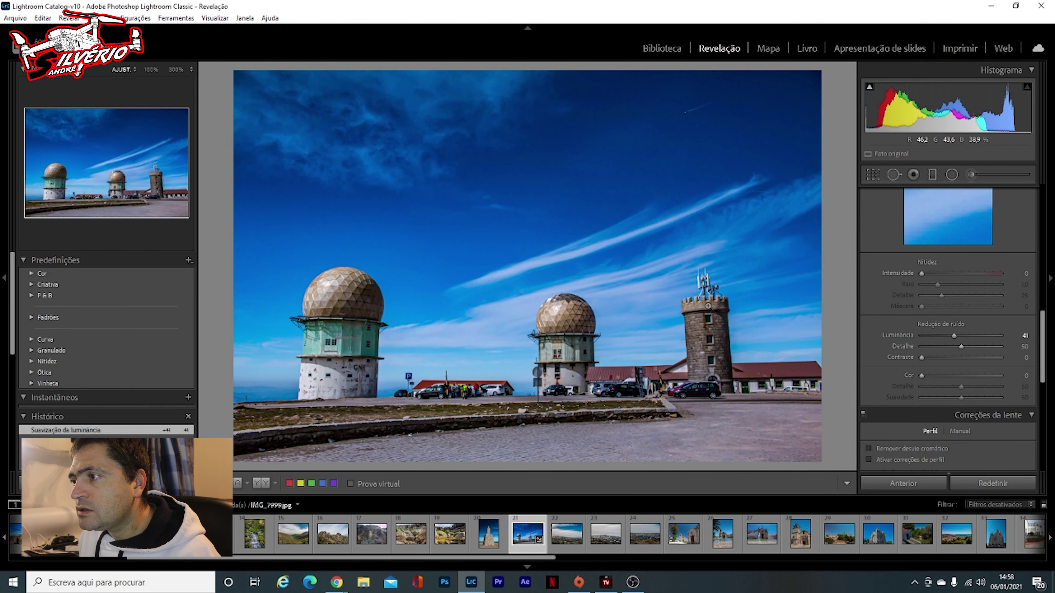
{"action": "left_click", "coordinate": [708, 308]}
{"action": "left_click_drag", "start_coordinate": [748, 302], "coordinate": [718, 271]}
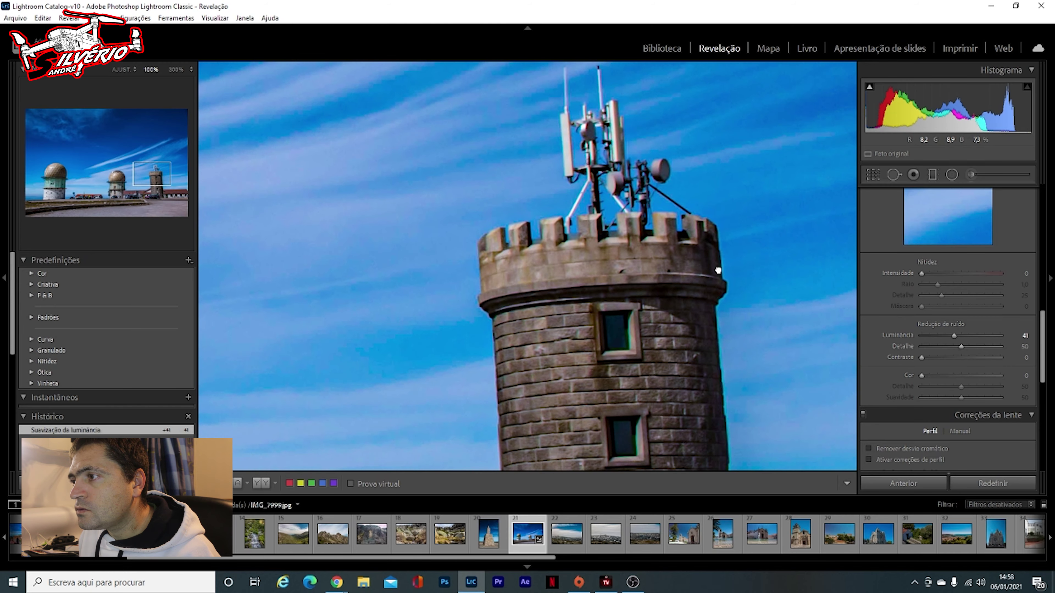
{"action": "left_click", "coordinate": [721, 374]}
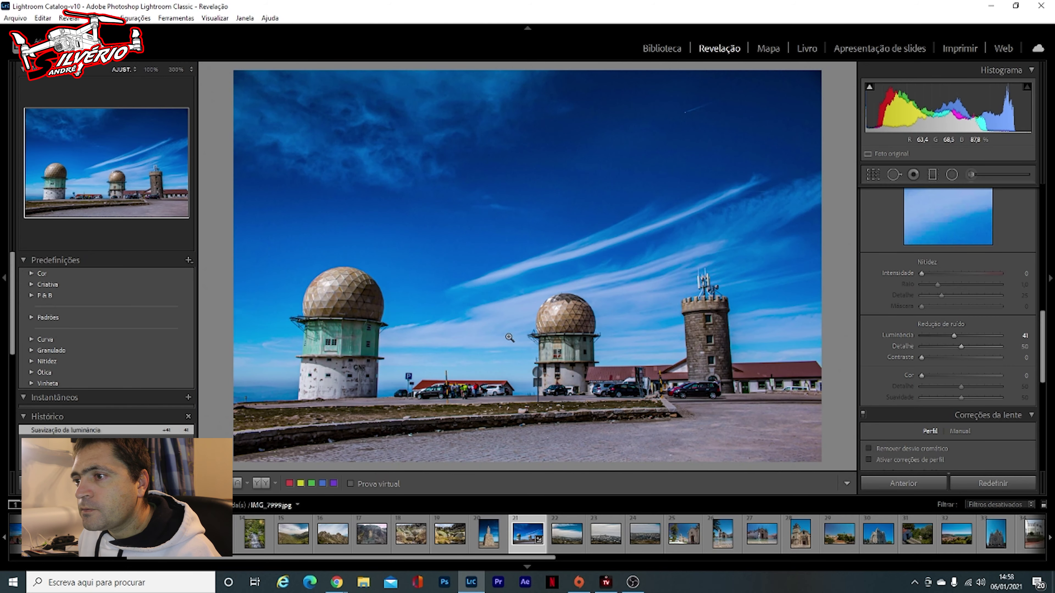
Enable Remove Chromatic Aberration, toggling it off and on while viewing the left building's edge at 100%
{"action": "scroll", "coordinate": [930, 410], "scroll_direction": "down", "scroll_amount": 2}
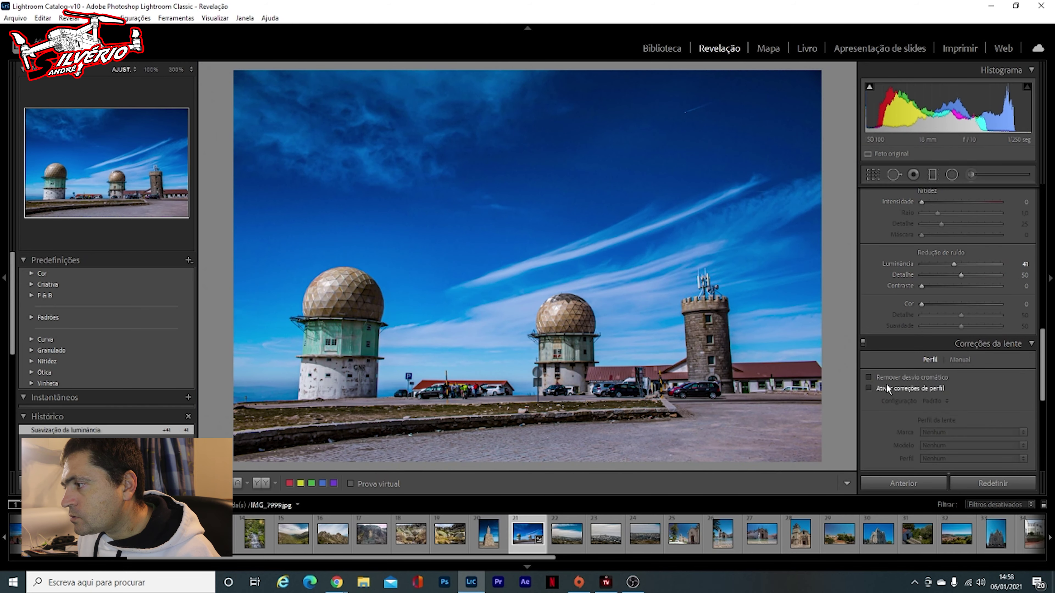
{"action": "left_click", "coordinate": [384, 301]}
{"action": "left_click_drag", "start_coordinate": [356, 387], "coordinate": [445, 189]}
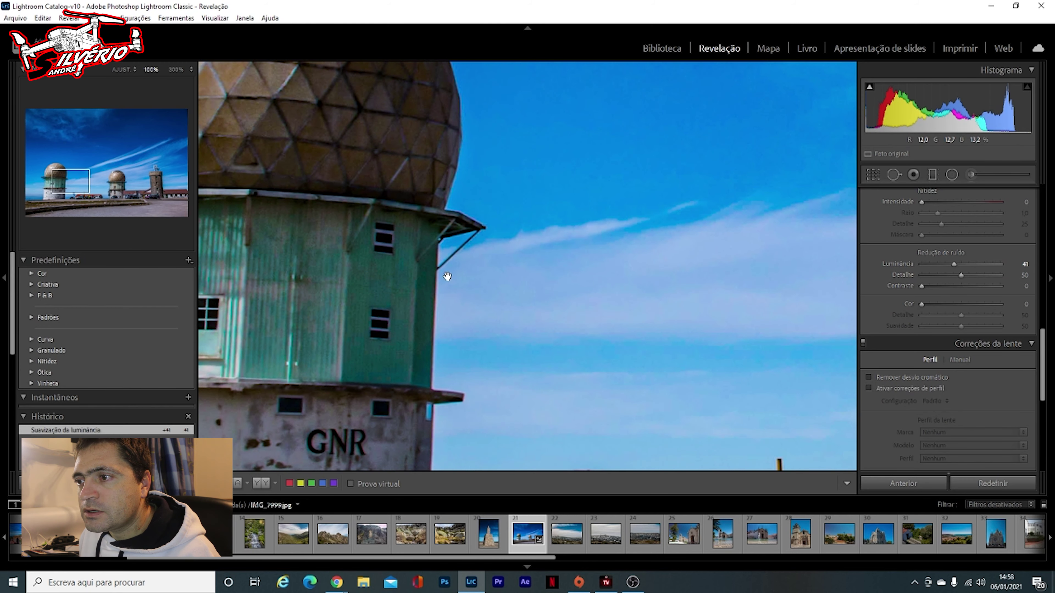
{"action": "left_click", "coordinate": [868, 376]}
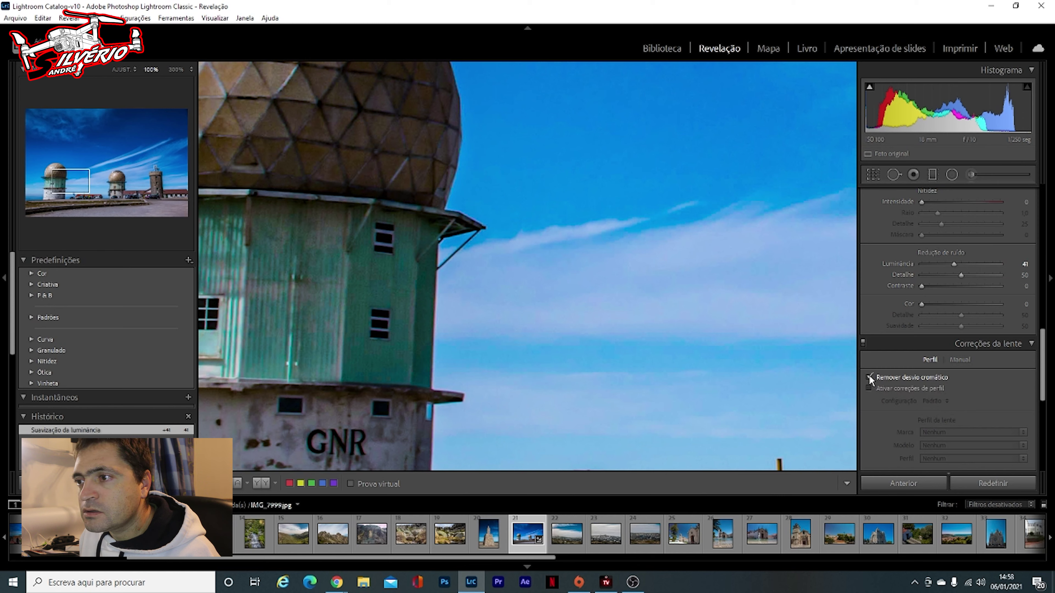
{"action": "left_click", "coordinate": [869, 376]}
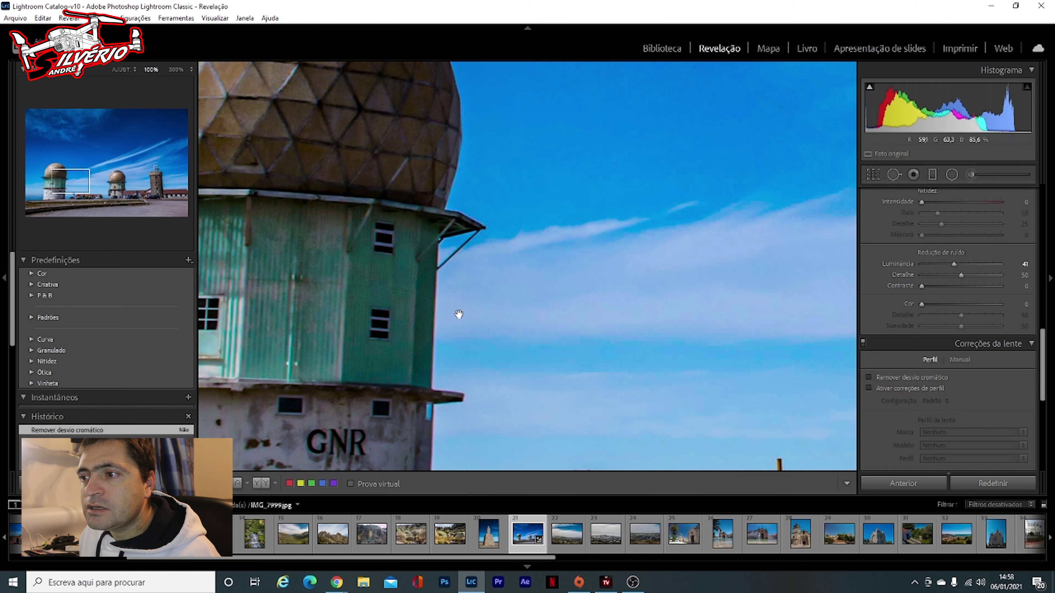
{"action": "left_click", "coordinate": [869, 376]}
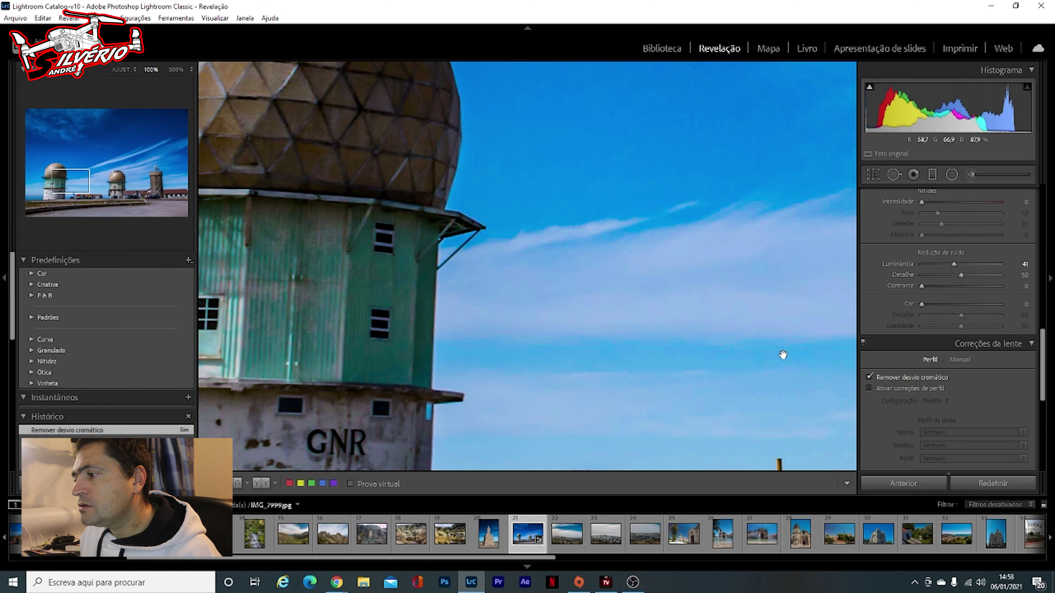
Inspect the cars and second dome's building at 100% with the correction on
{"action": "scroll", "coordinate": [783, 355], "scroll_direction": "down", "scroll_amount": 5}
{"action": "scroll", "coordinate": [782, 351], "scroll_direction": "down", "scroll_amount": 3}
{"action": "scroll", "coordinate": [782, 348], "scroll_direction": "up", "scroll_amount": 5}
{"action": "scroll", "coordinate": [781, 347], "scroll_direction": "up", "scroll_amount": 5}
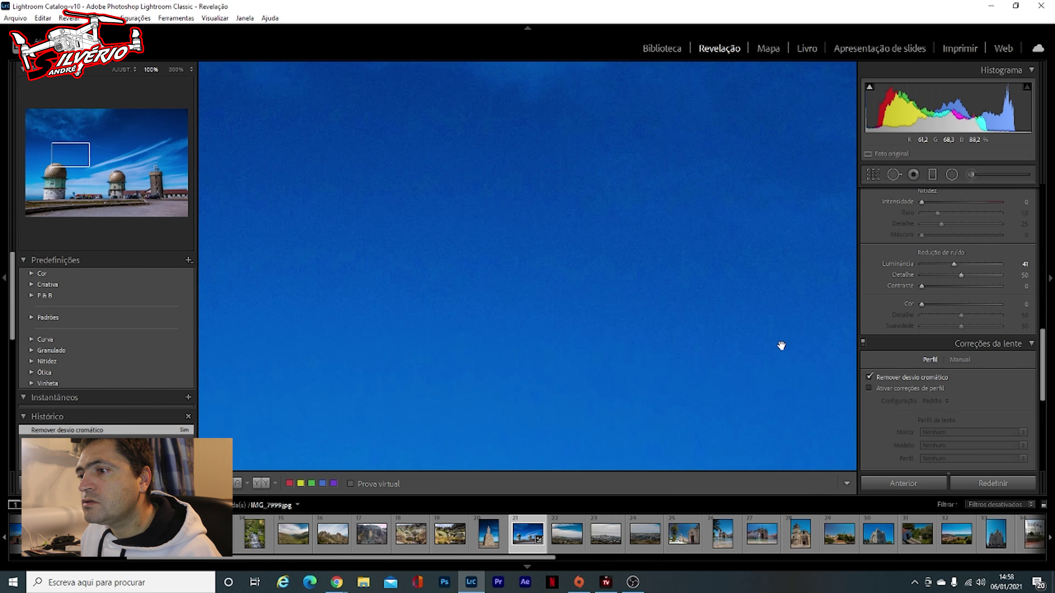
{"action": "scroll", "coordinate": [781, 346], "scroll_direction": "down", "scroll_amount": 4}
{"action": "left_click", "coordinate": [779, 343]}
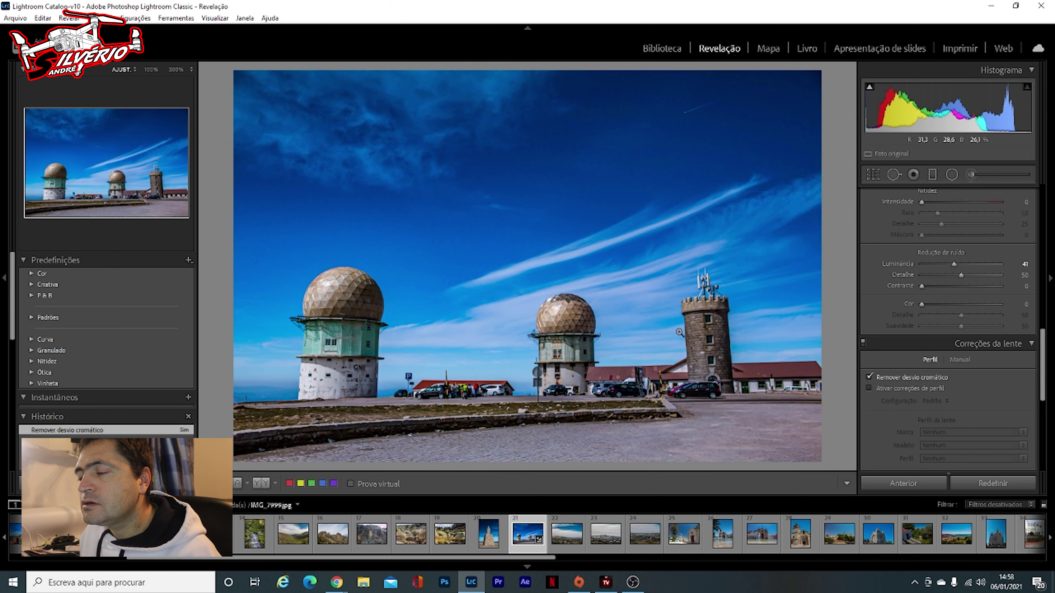
{"action": "left_click", "coordinate": [491, 389]}
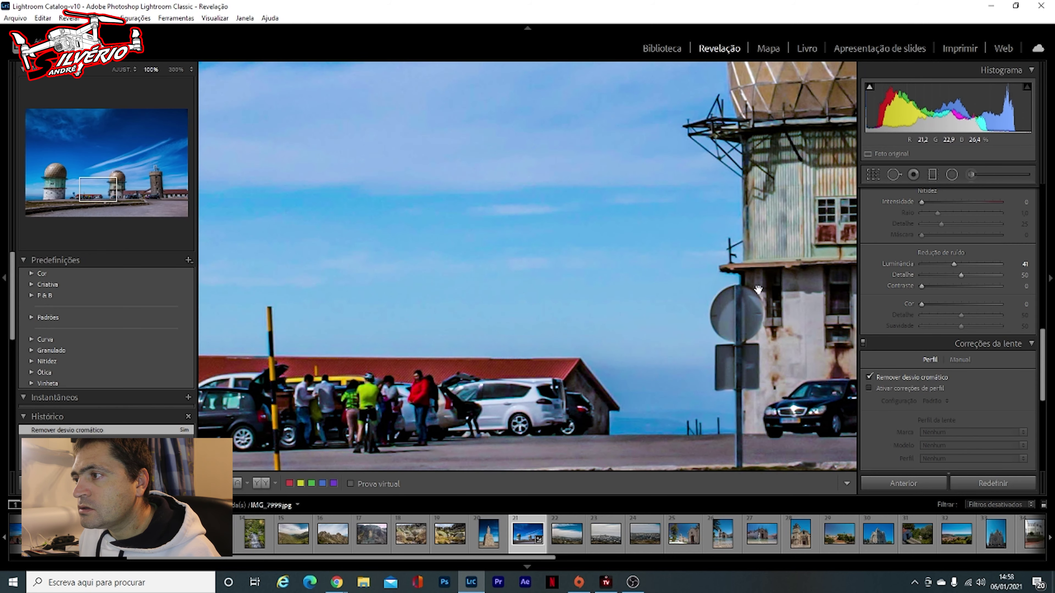
{"action": "left_click_drag", "start_coordinate": [758, 304], "coordinate": [642, 285]}
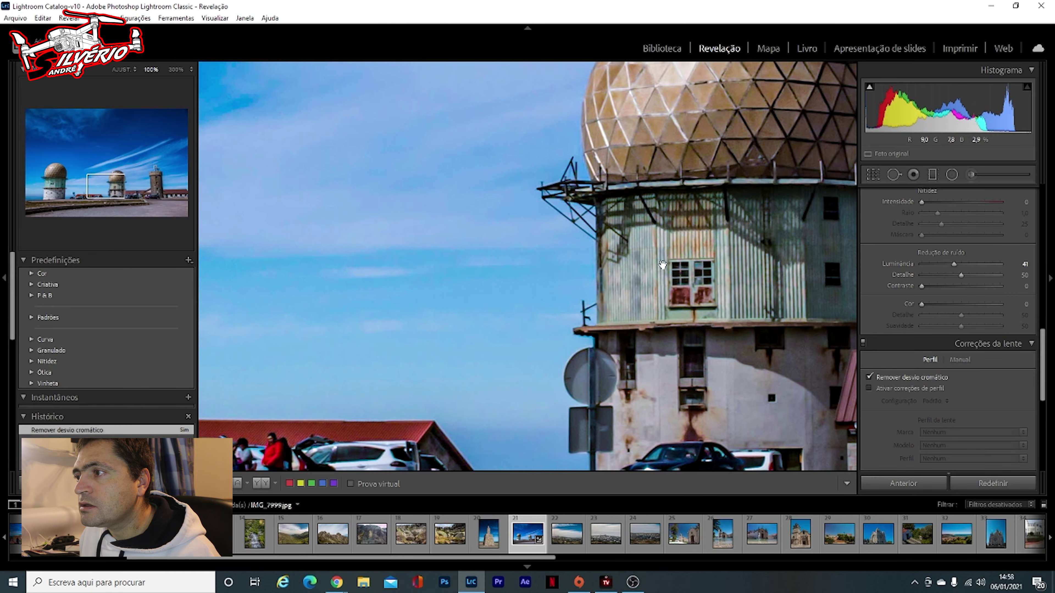
{"action": "left_click", "coordinate": [591, 271]}
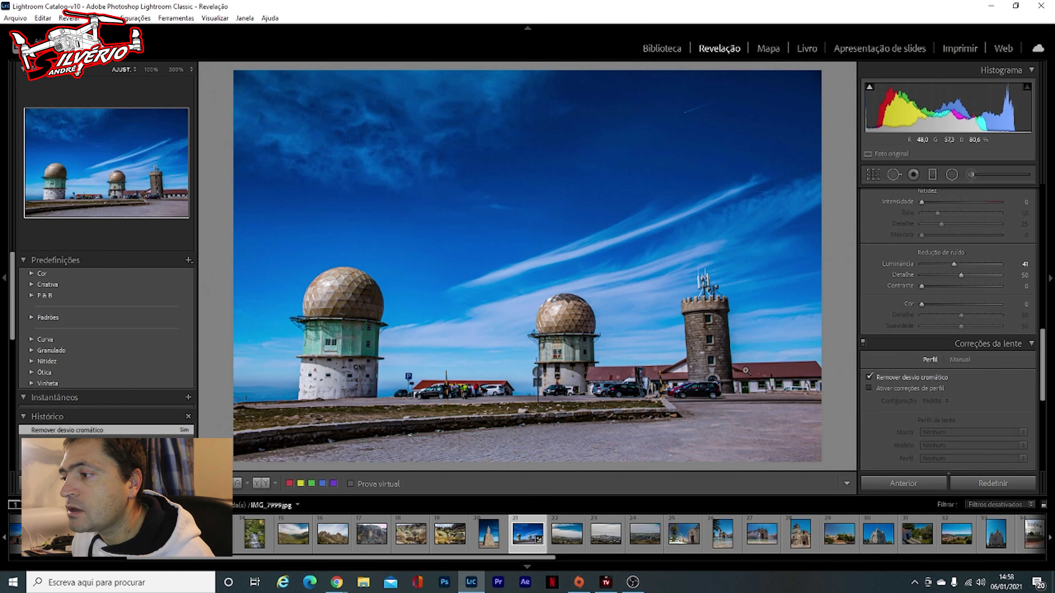
{"action": "scroll", "coordinate": [947, 360], "scroll_direction": "up", "scroll_amount": 2}
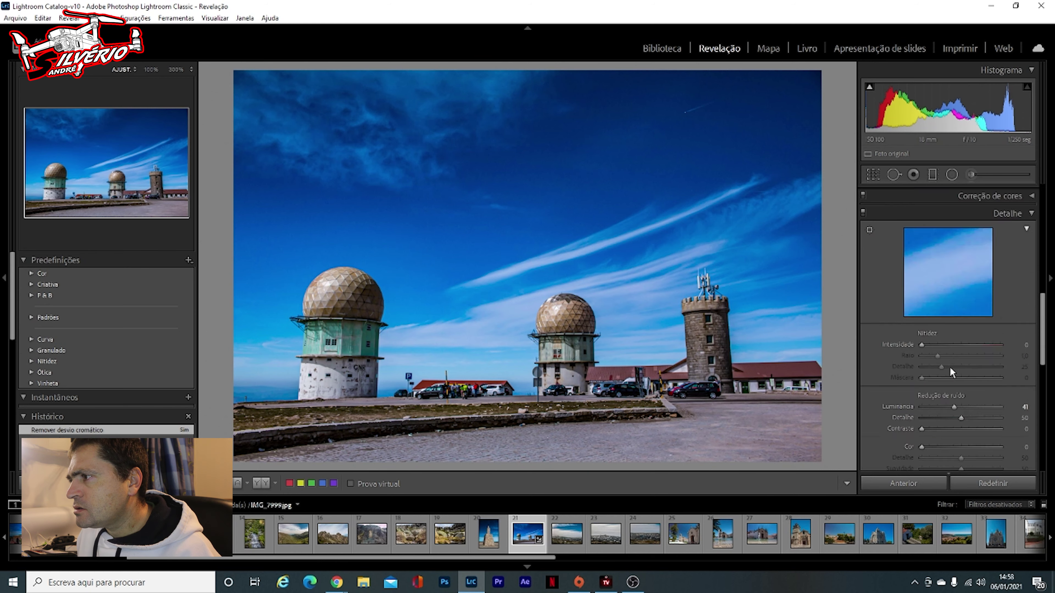
{"action": "scroll", "coordinate": [949, 366], "scroll_direction": "up", "scroll_amount": 4}
{"action": "left_click", "coordinate": [265, 483]}
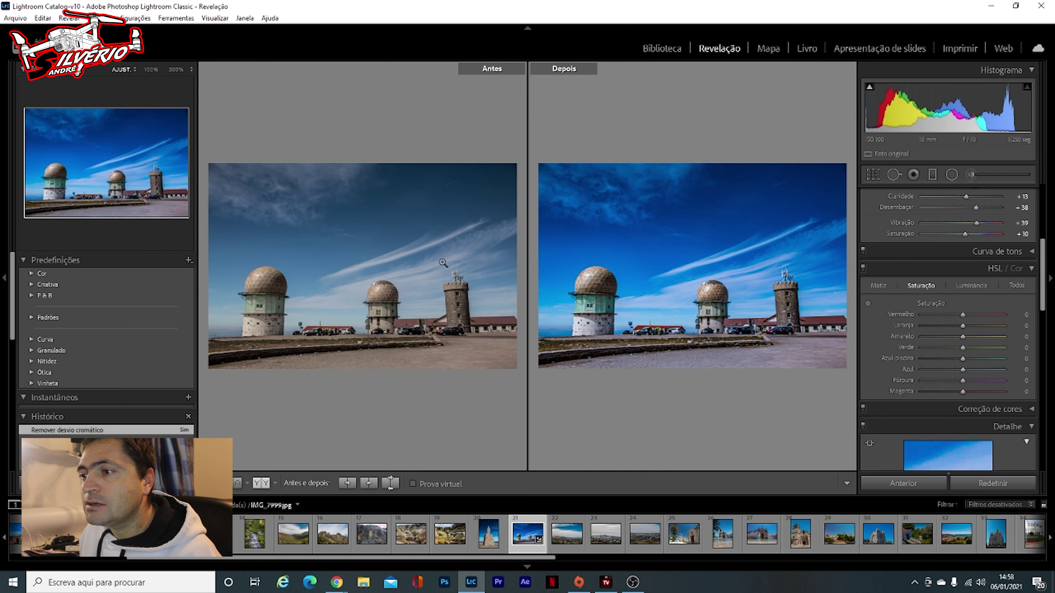
Scroll the right panel to review the finished settings beside the before/after view
{"action": "scroll", "coordinate": [884, 413], "scroll_direction": "down", "scroll_amount": 2}
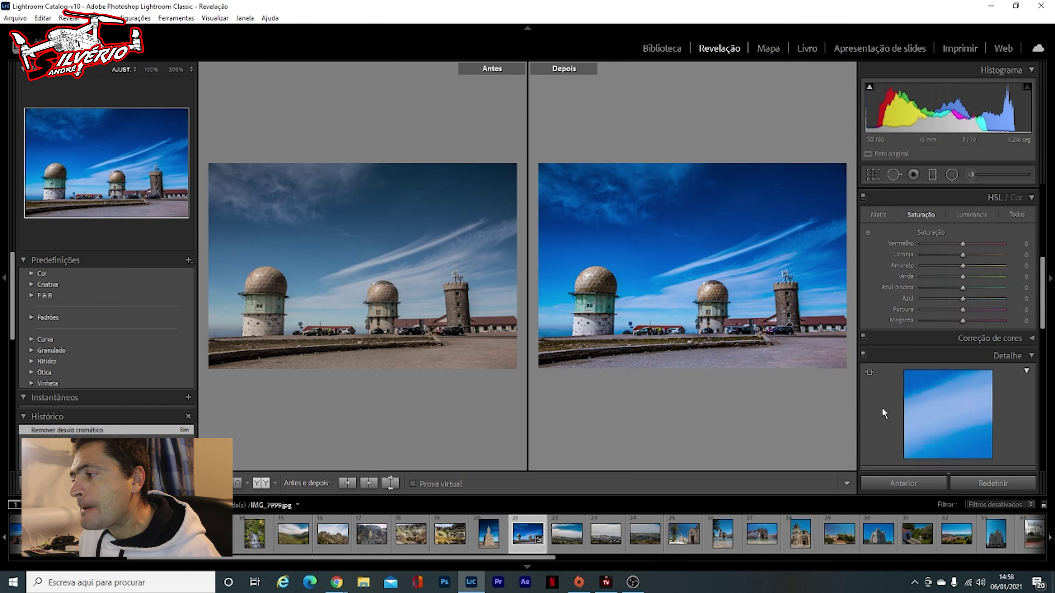
{"action": "scroll", "coordinate": [884, 413], "scroll_direction": "down", "scroll_amount": 2}
{"action": "scroll", "coordinate": [890, 395], "scroll_direction": "down", "scroll_amount": 5}
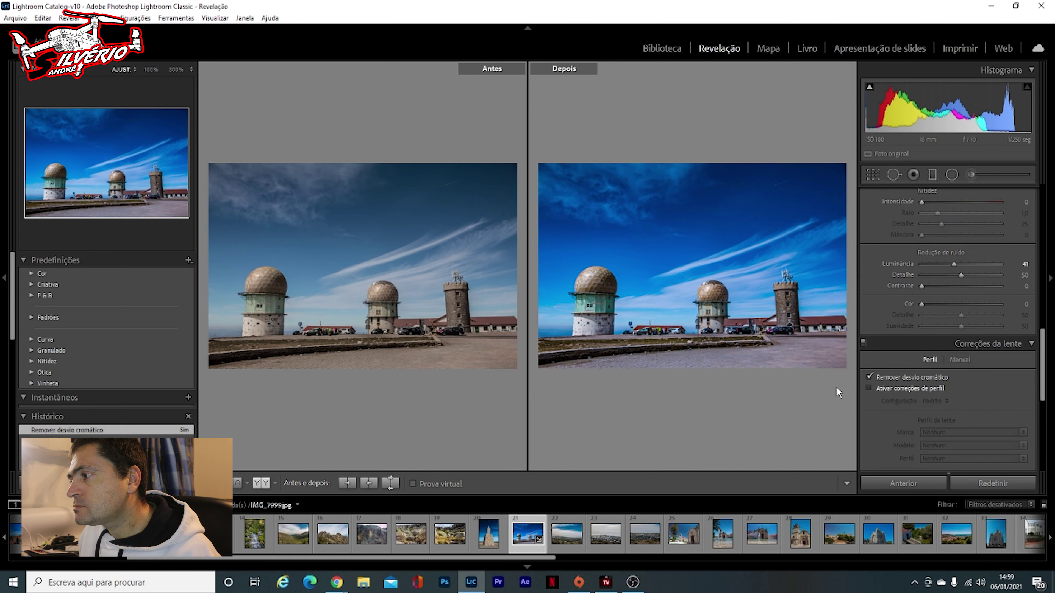